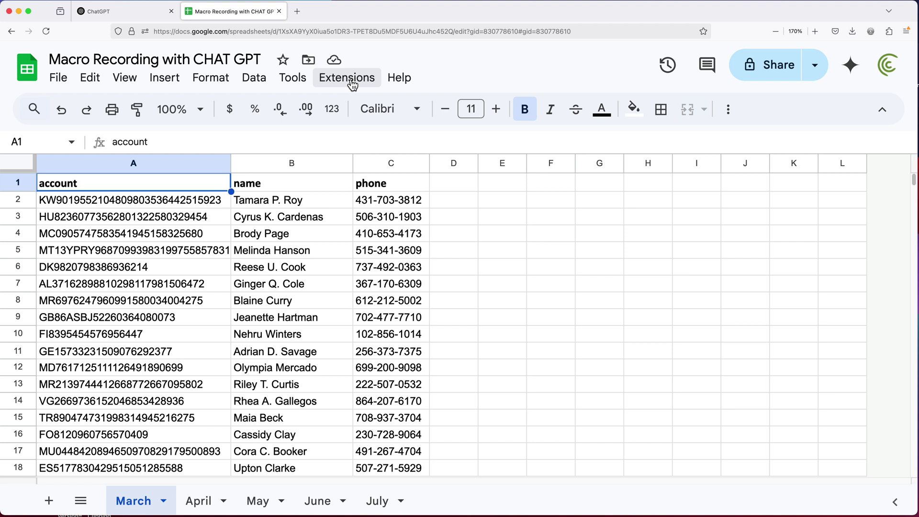
# Step: Start recording a new macro from Extensions > Macros
pyautogui.click(334, 87)
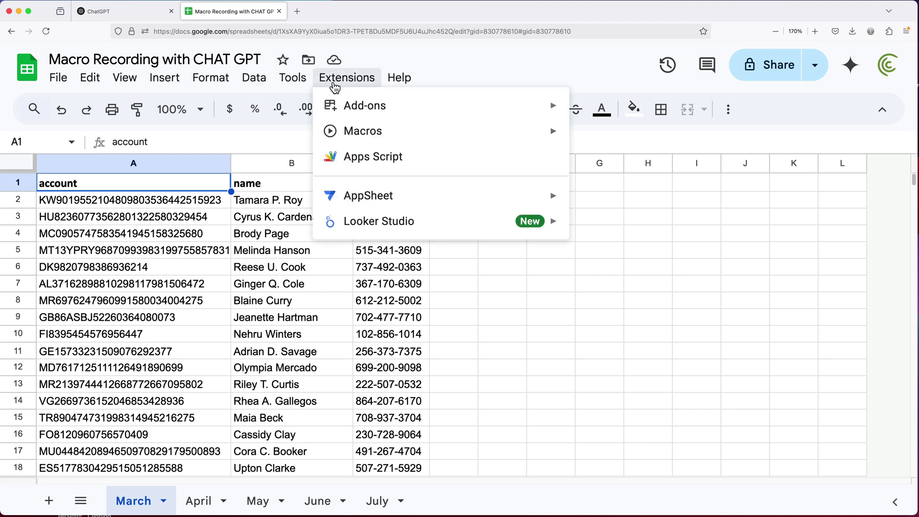
pyautogui.moveTo(397, 135)
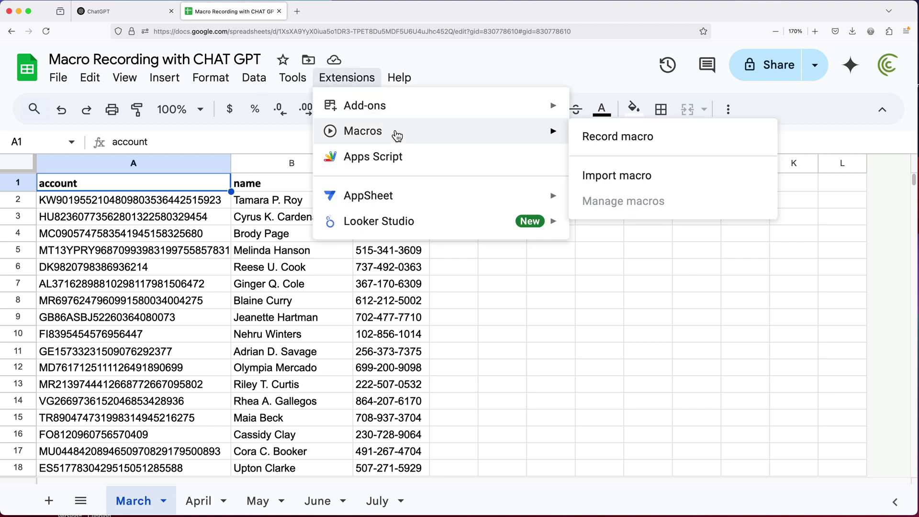
pyautogui.click(612, 146)
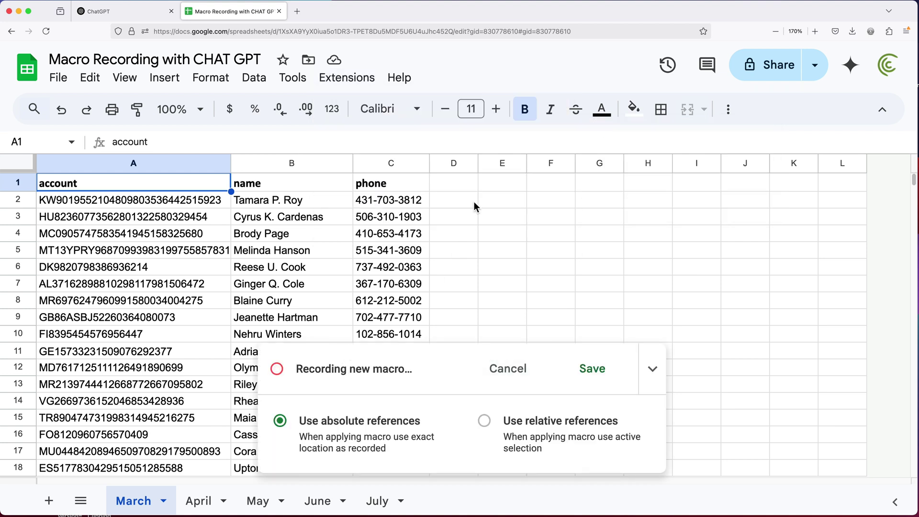
# Step: Enter a bold 'Area Code' header in cell D1
pyautogui.click(452, 185)
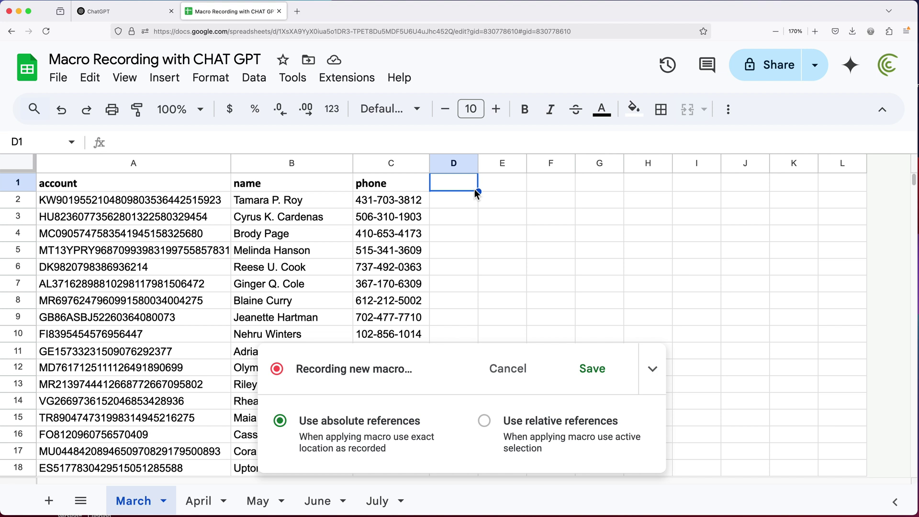
pyautogui.write('Area')
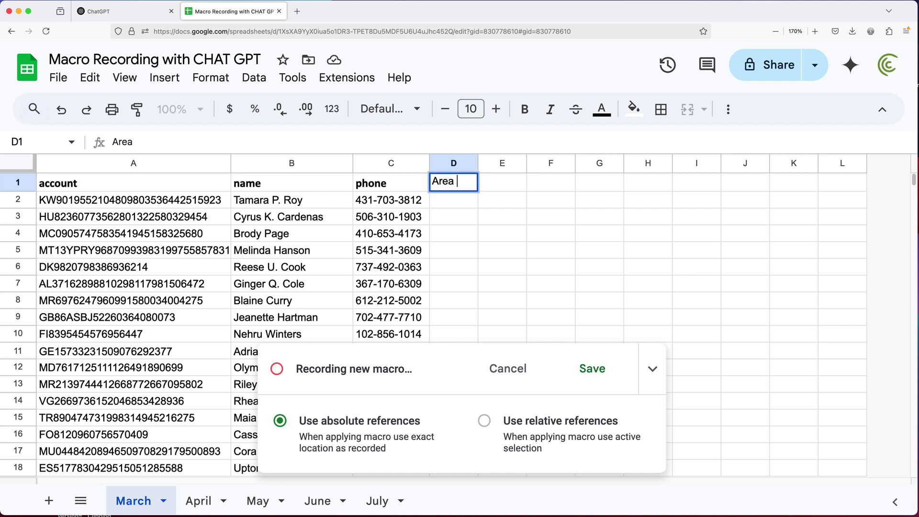
pyautogui.write(' Code')
pyautogui.press('Return')
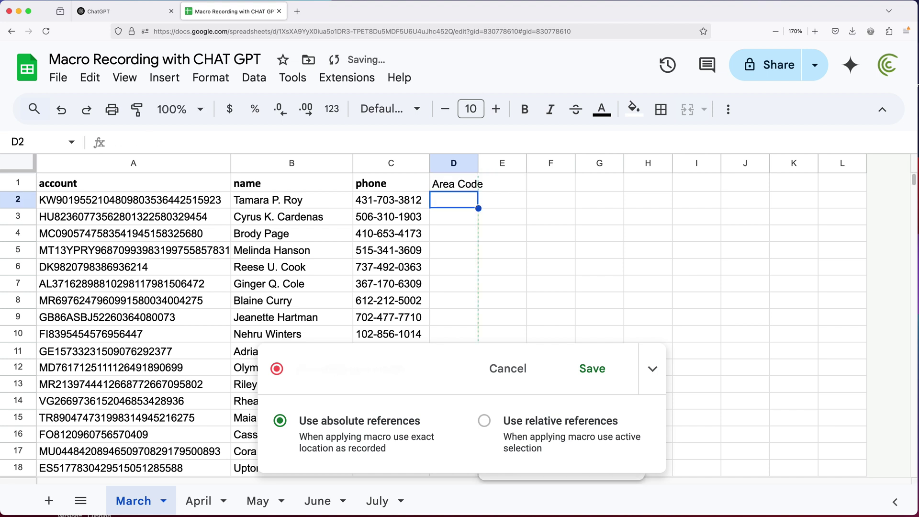
pyautogui.click(453, 183)
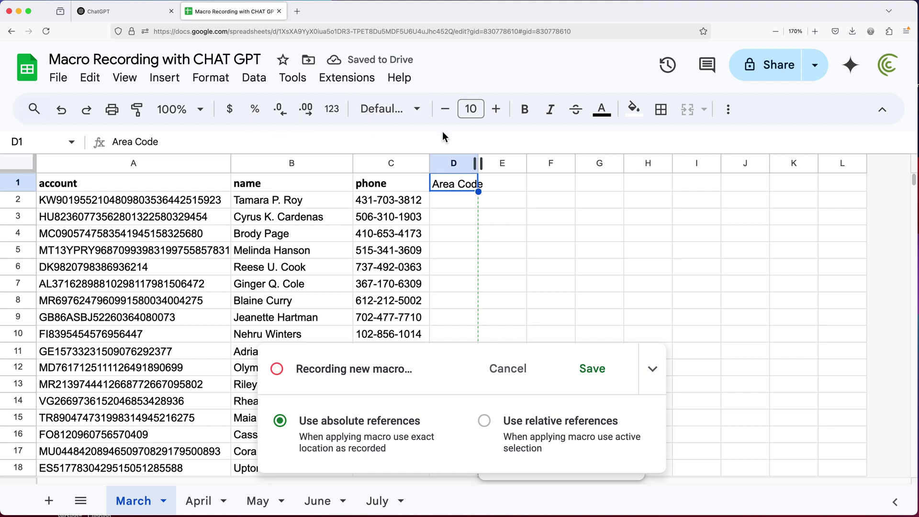
pyautogui.click(524, 110)
pyautogui.click(467, 200)
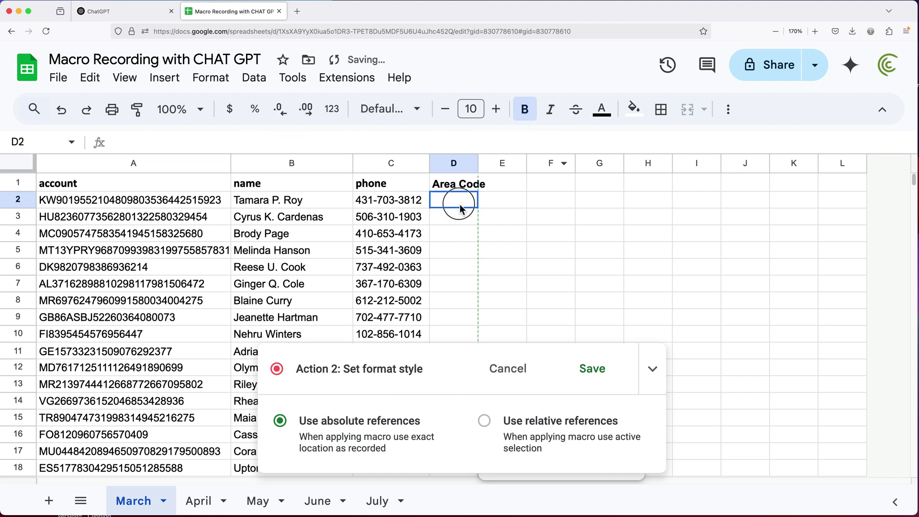
# Step: Enter =LEFT(C2,3) in D2 and accept the suggested autofill down column D
pyautogui.write('=')
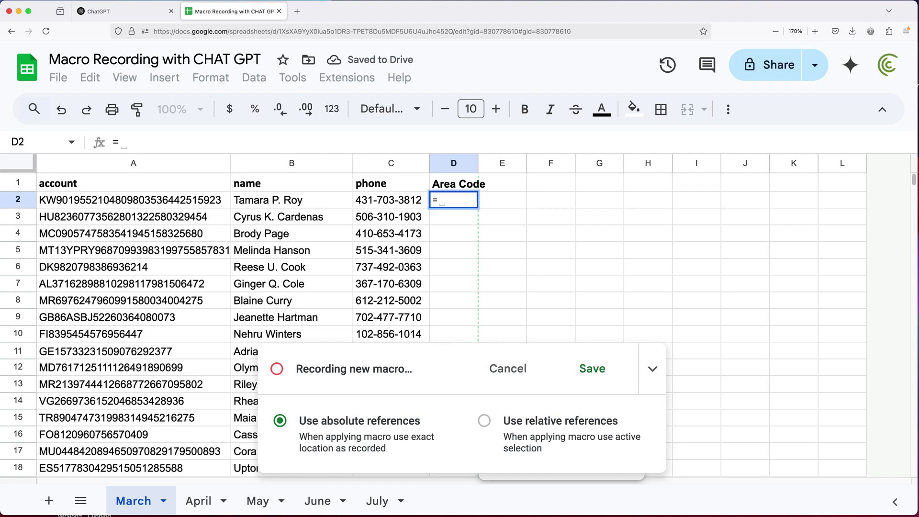
pyautogui.write('LEFT(')
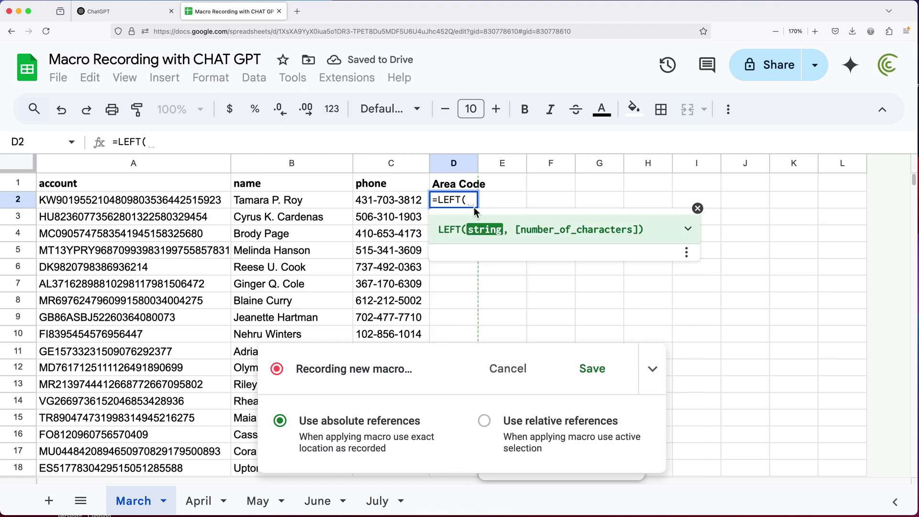
pyautogui.click(381, 204)
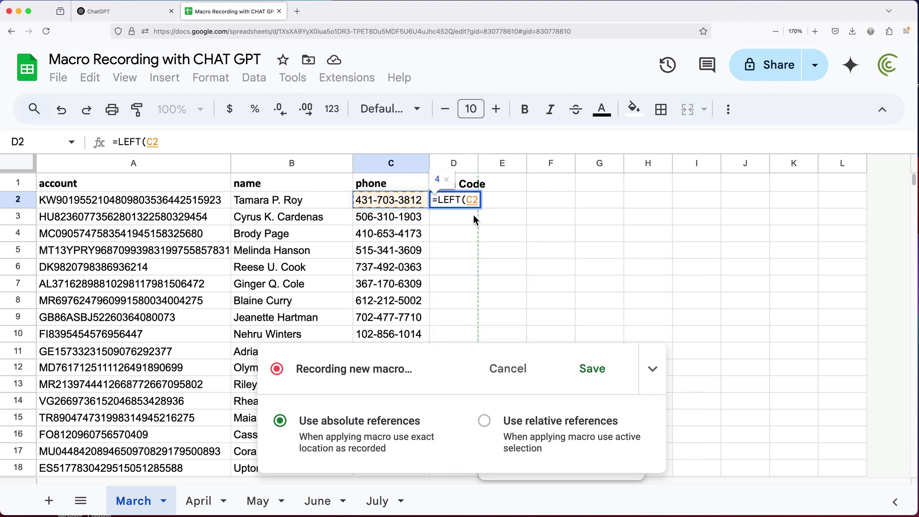
pyautogui.write(',')
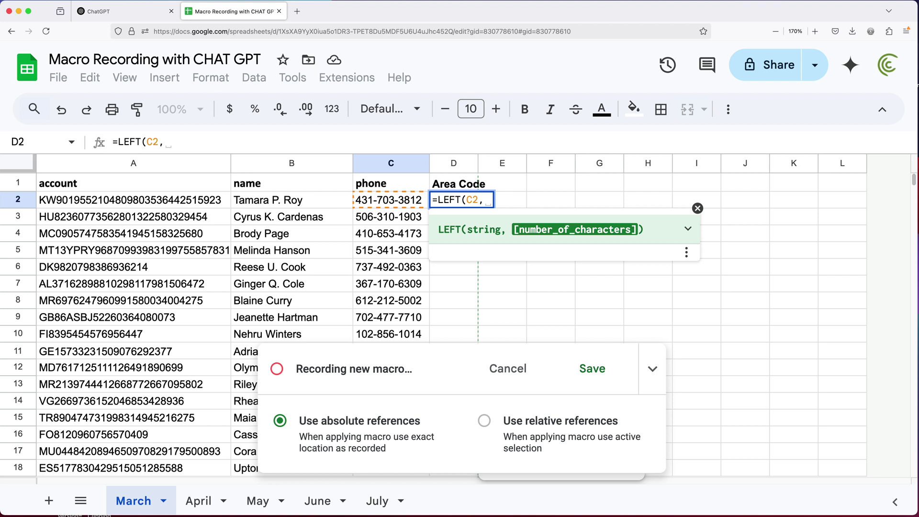
pyautogui.write('3)')
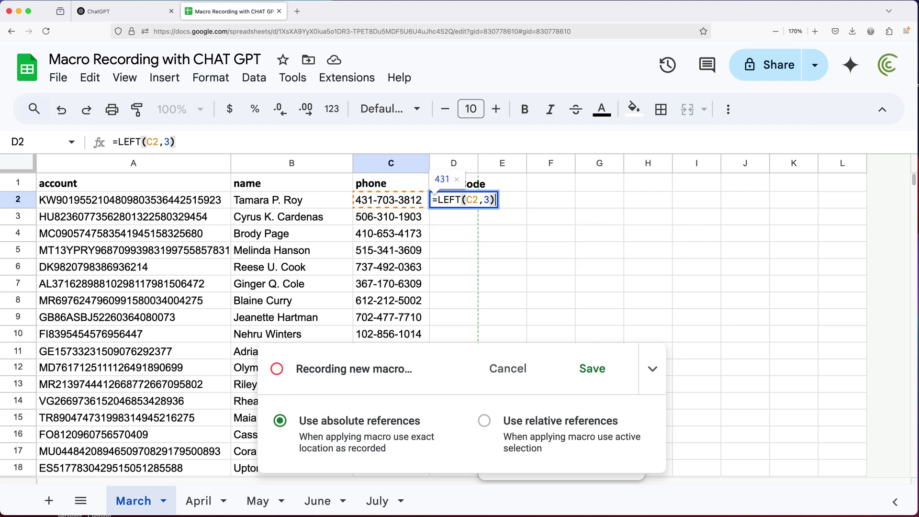
pyautogui.press('Return')
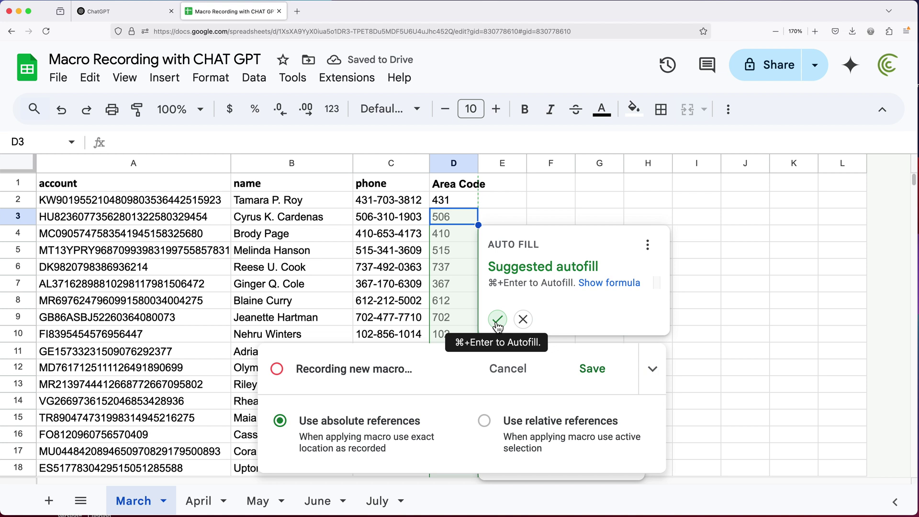
pyautogui.click(497, 319)
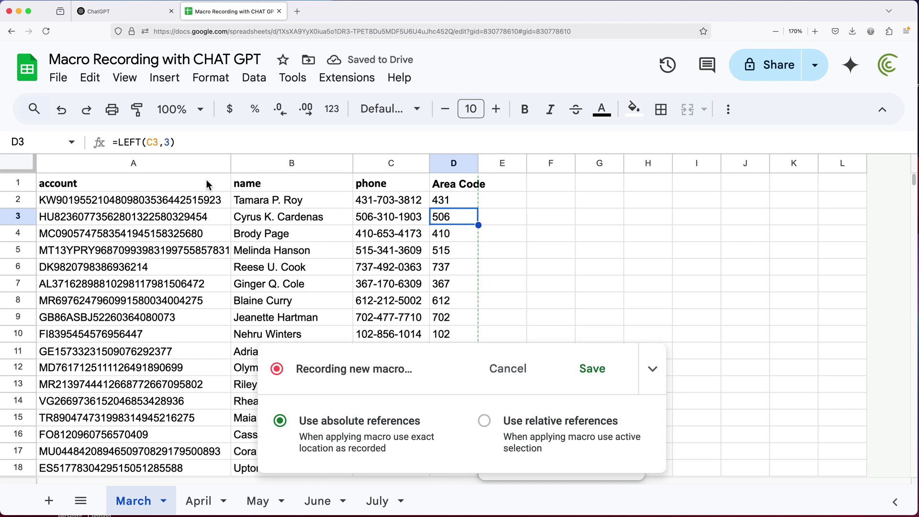
# Step: Auto-fit the widths of columns A through D to their contents
pyautogui.moveTo(193, 165); pyautogui.dragTo(477, 166)
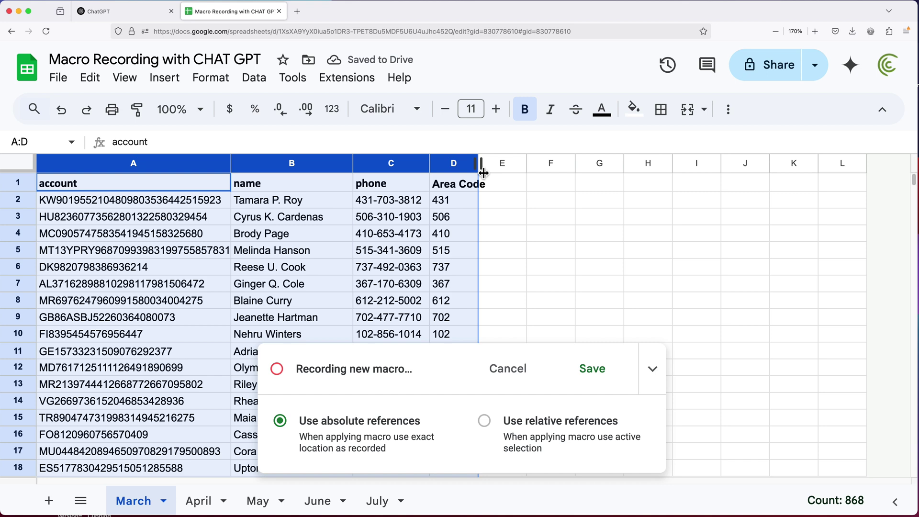
pyautogui.doubleClick(480, 166)
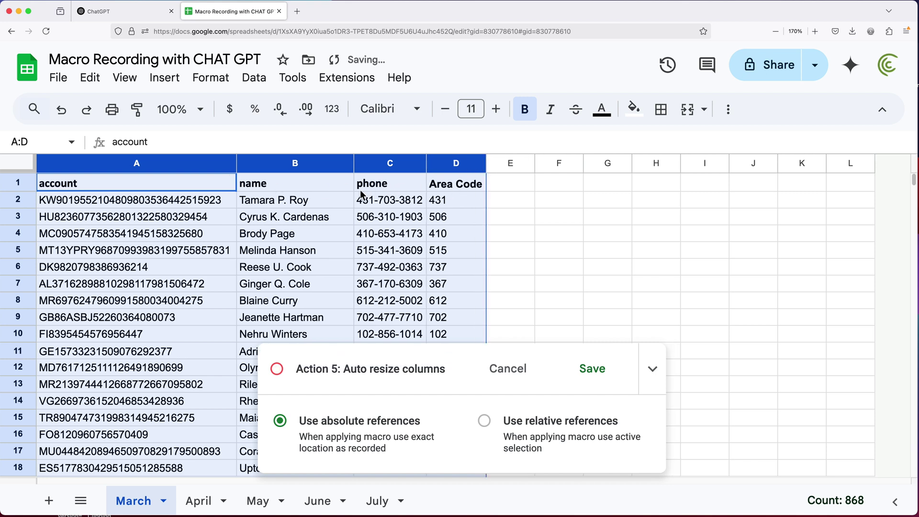
pyautogui.click(320, 206)
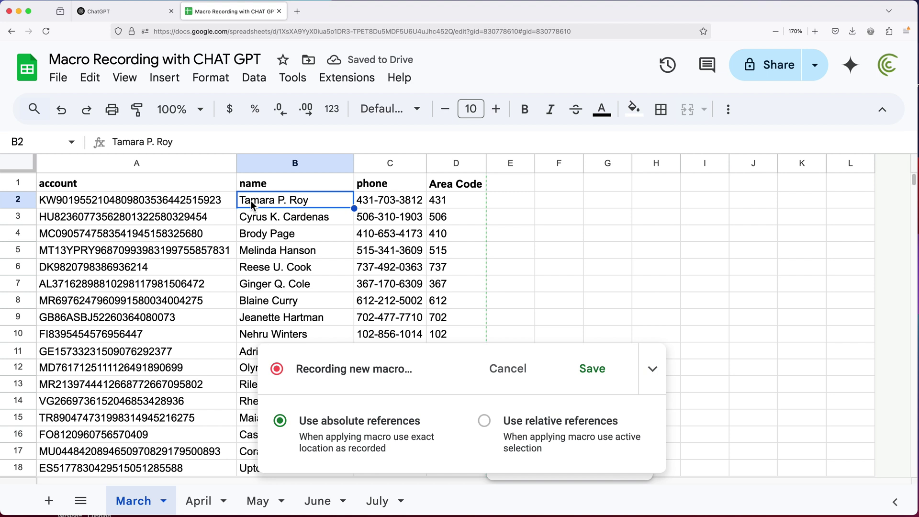
# Step: Give header row A1:D1 a purple fill and white text
pyautogui.moveTo(212, 182); pyautogui.dragTo(469, 180)
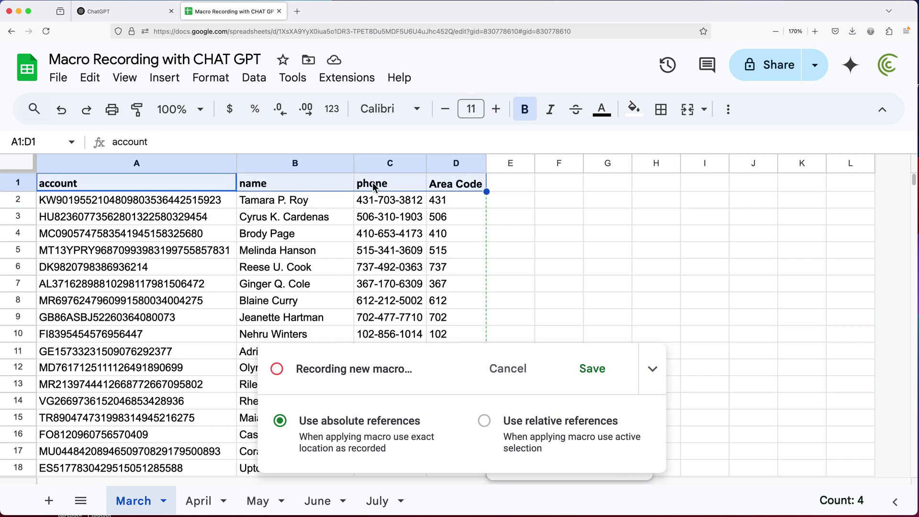
pyautogui.click(636, 117)
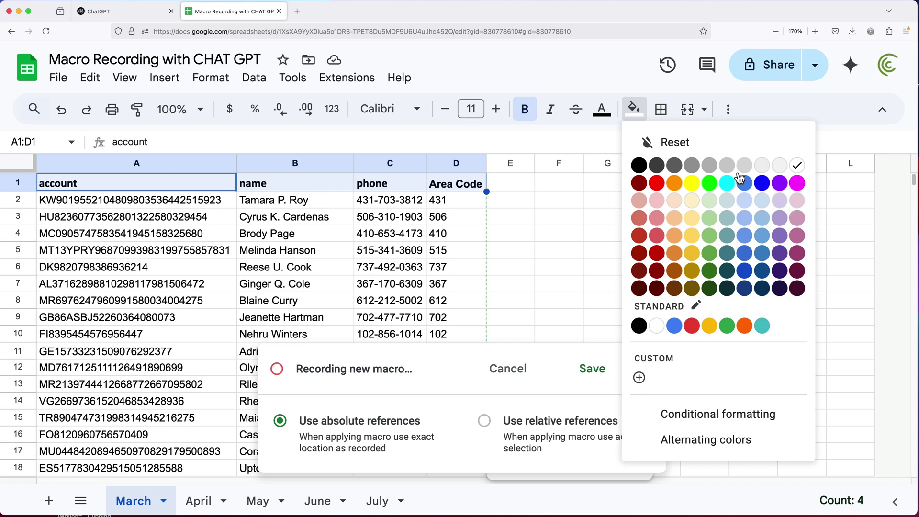
pyautogui.click(780, 236)
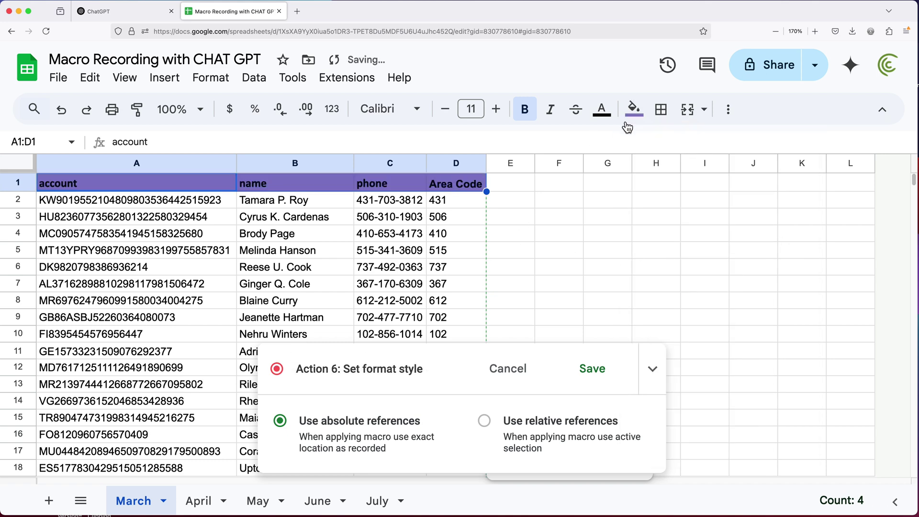
pyautogui.click(601, 111)
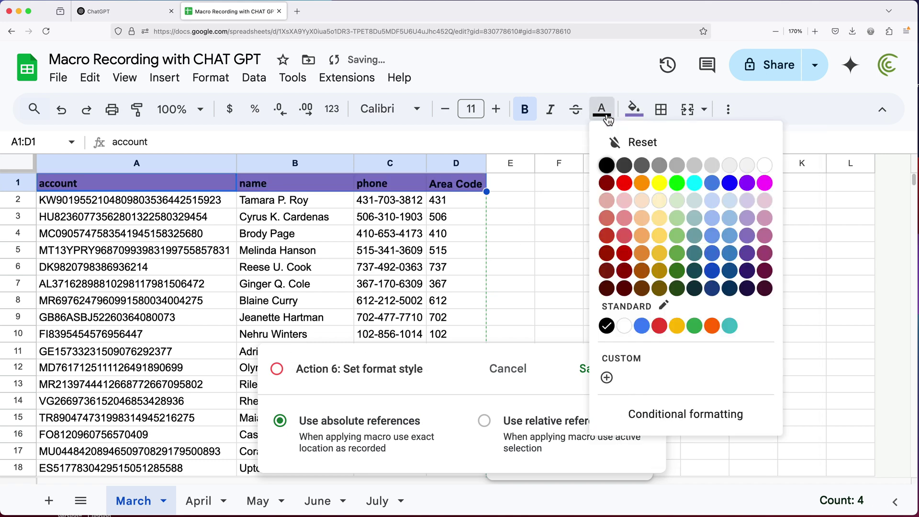
pyautogui.click(764, 167)
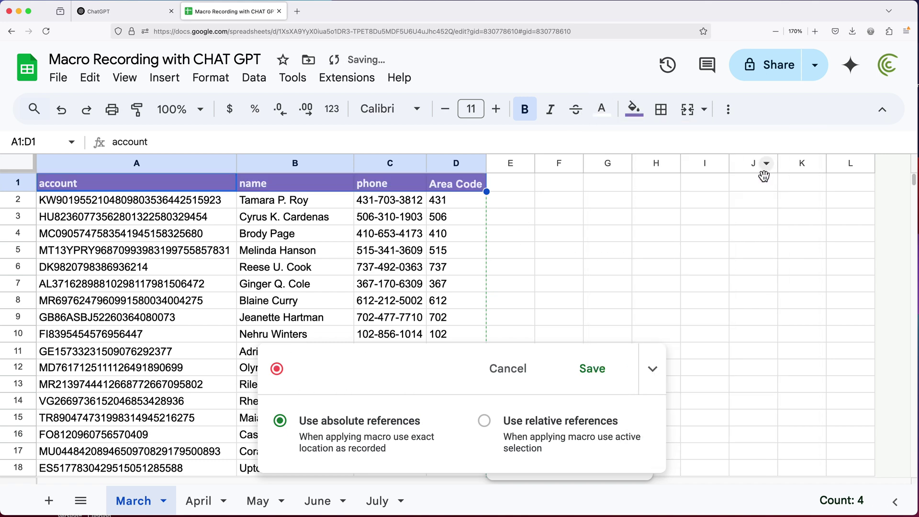
pyautogui.click(322, 239)
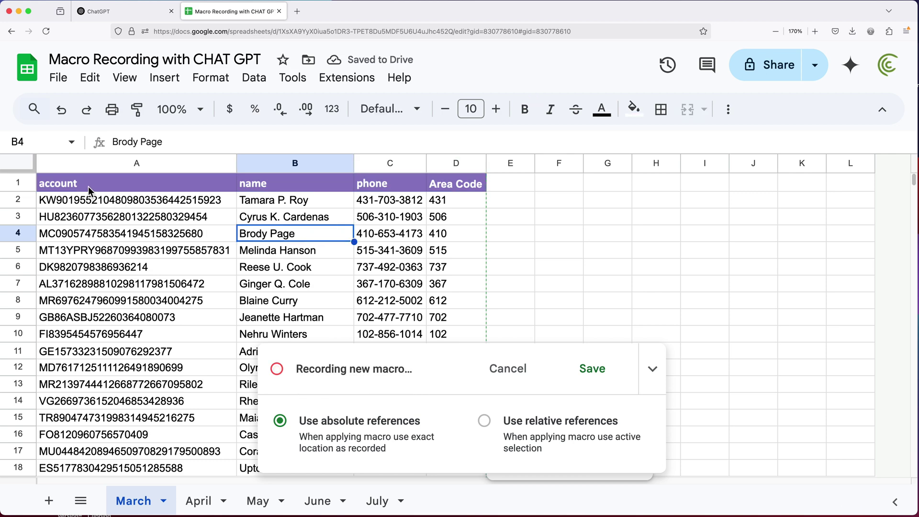
# Step: Apply All borders to the range A1:D217, then jump back to A1 with Ctrl+Home
pyautogui.moveTo(78, 185); pyautogui.dragTo(455, 240)
pyautogui.scroll(1, 453, 239)
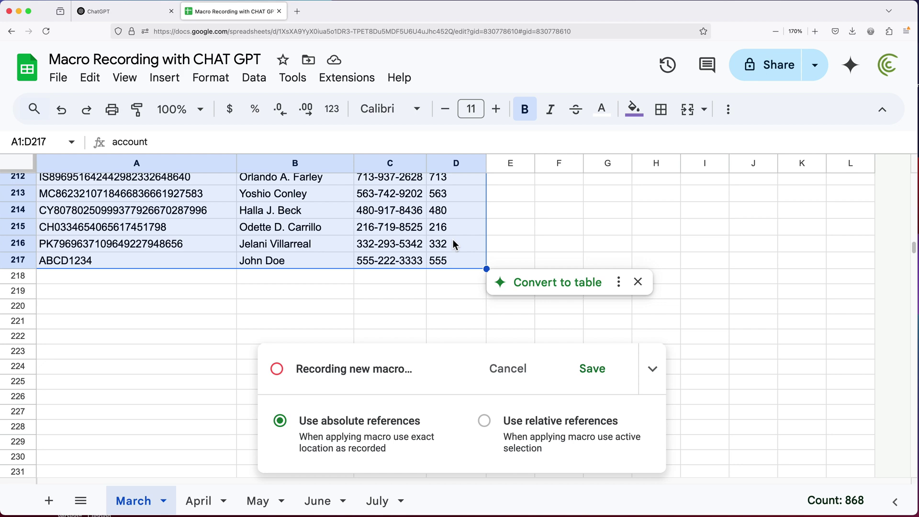
pyautogui.click(661, 109)
pyautogui.click(673, 152)
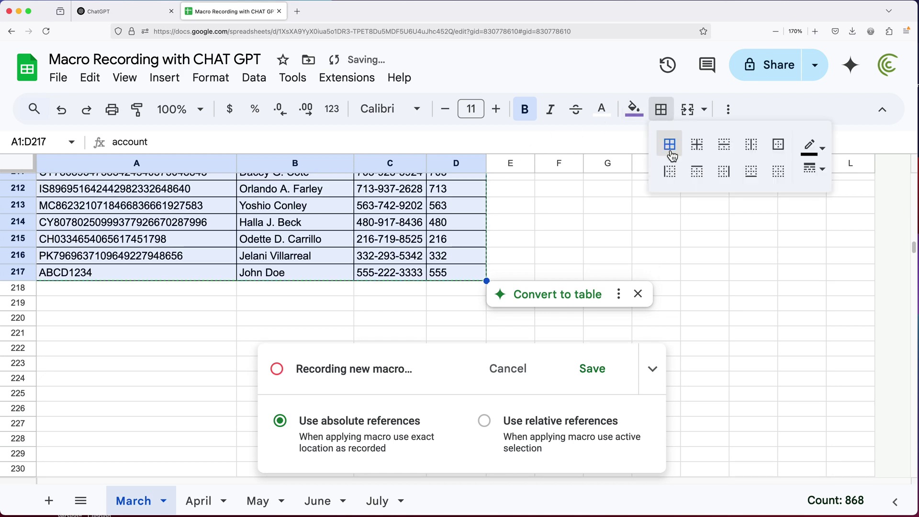
pyautogui.scroll(15, 384, 261)
pyautogui.scroll(20, 384, 261)
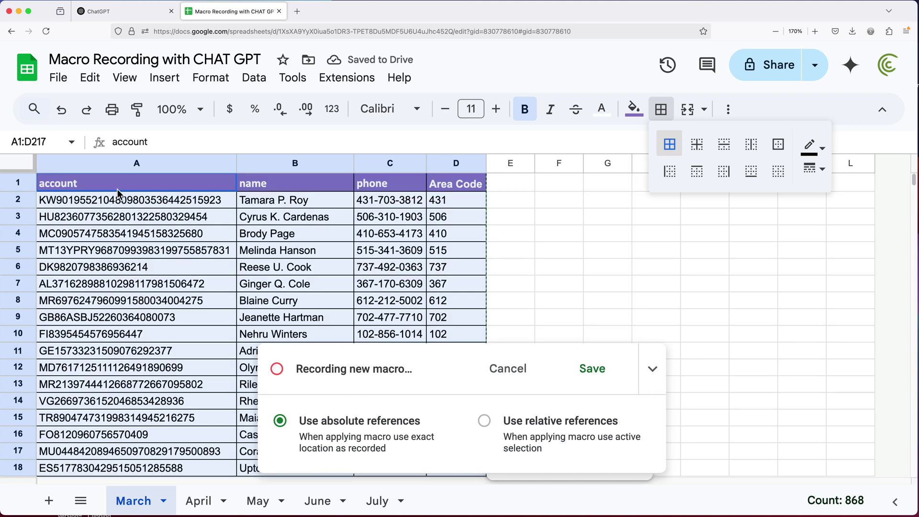
pyautogui.hotkey('ctrl', 'Home')
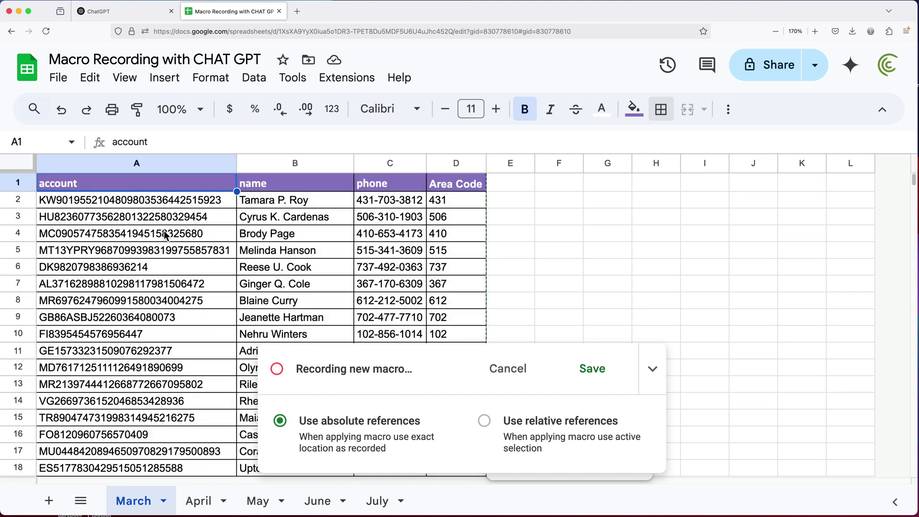
# Step: Stop recording and save the macro under the name 'Macro1'
pyautogui.click(596, 379)
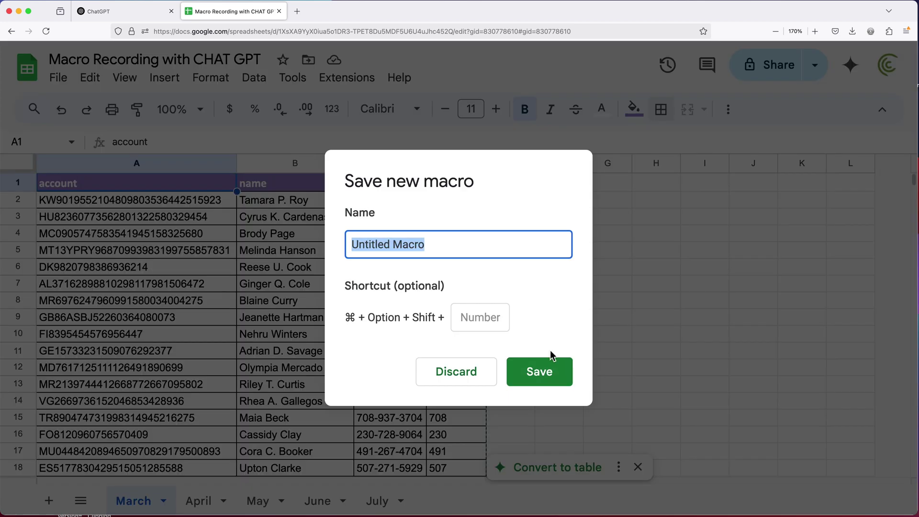
pyautogui.write('MAcro')
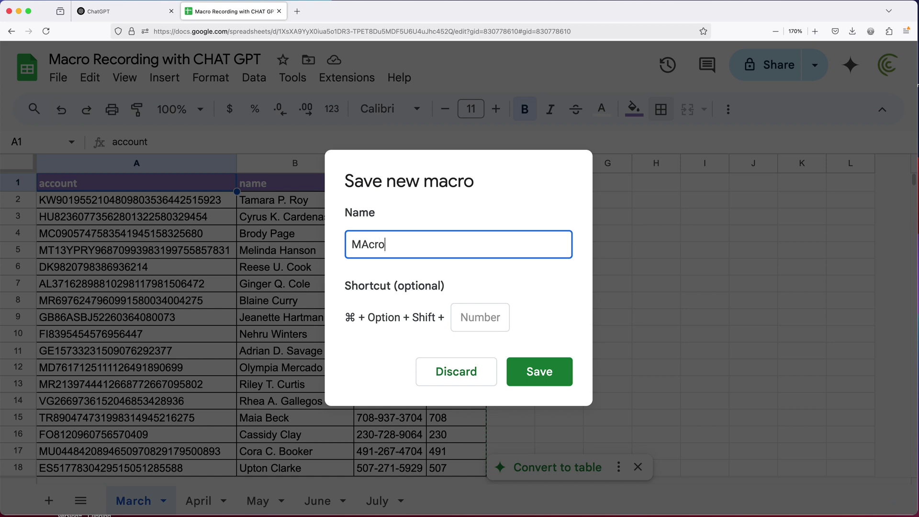
pyautogui.press('BackSpace')
pyautogui.press('BackSpace')
pyautogui.press('BackSpace')
pyautogui.press('BackSpace')
pyautogui.write('acro1')
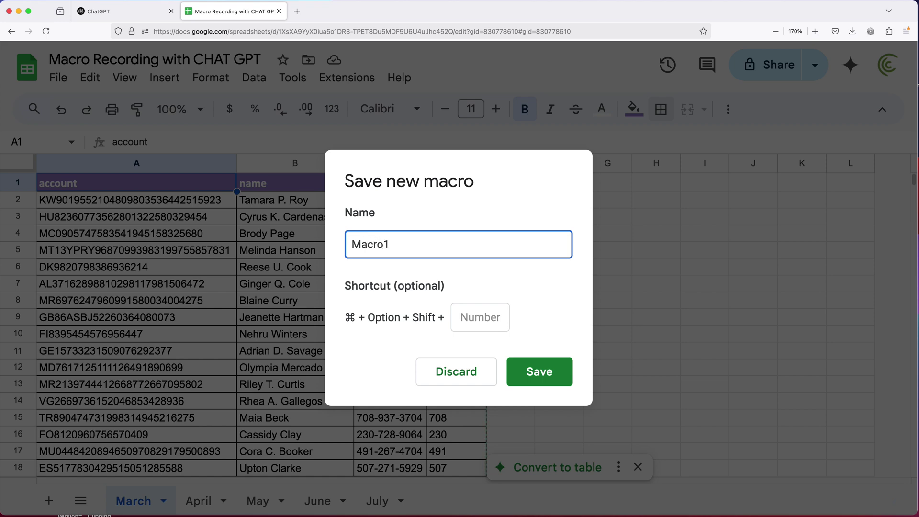
pyautogui.click(555, 378)
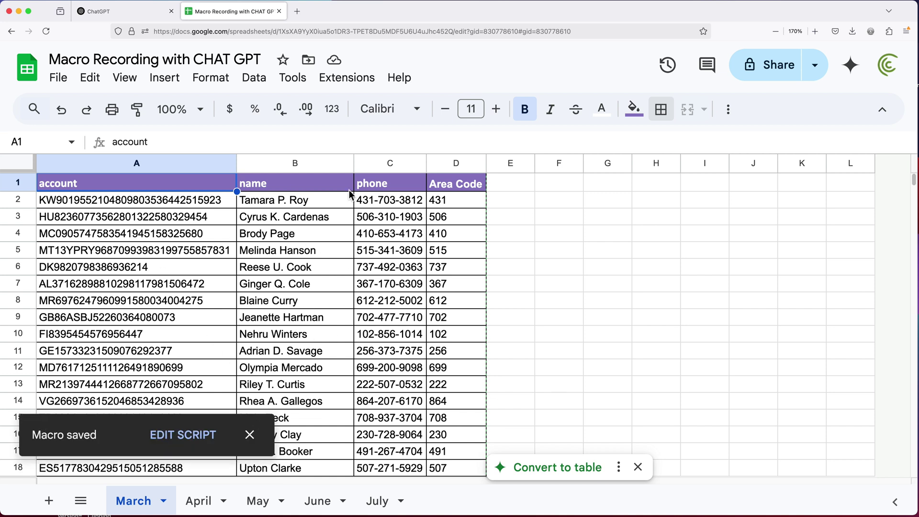
# Step: Run Macro1 on the July sheet
pyautogui.click(386, 218)
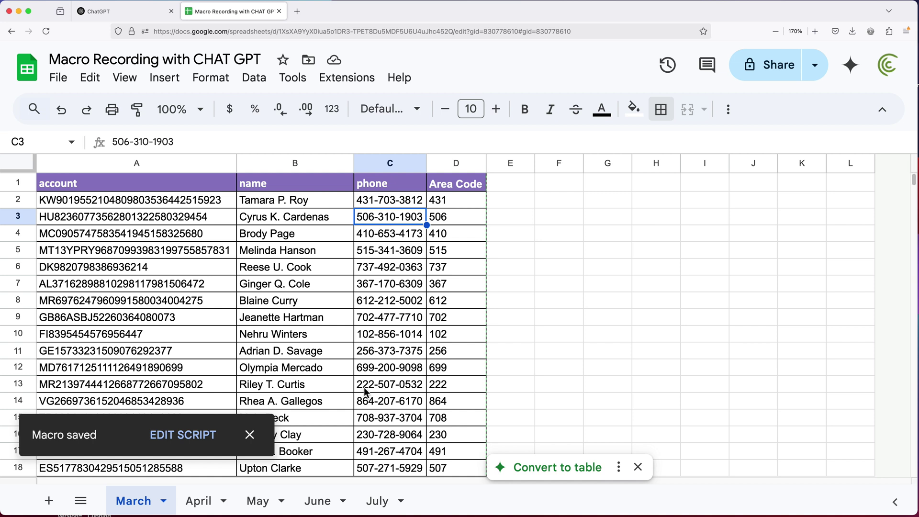
pyautogui.click(379, 506)
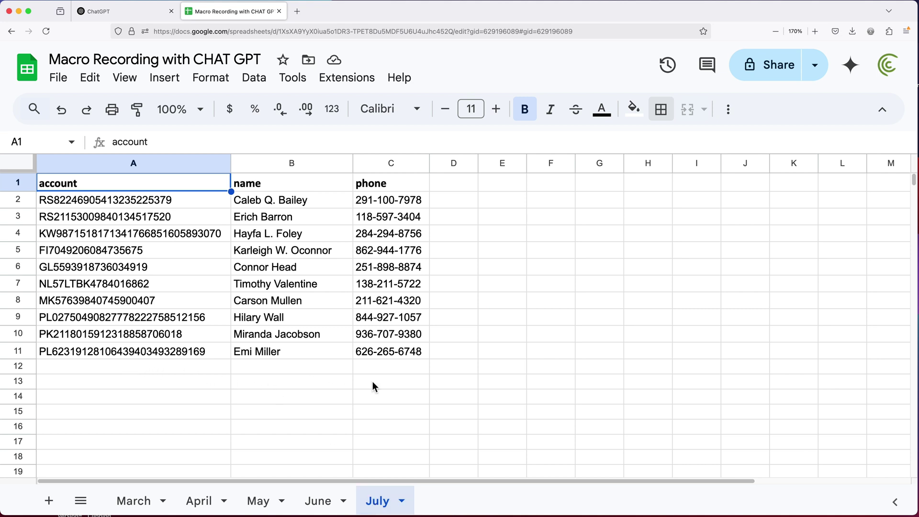
pyautogui.click(352, 90)
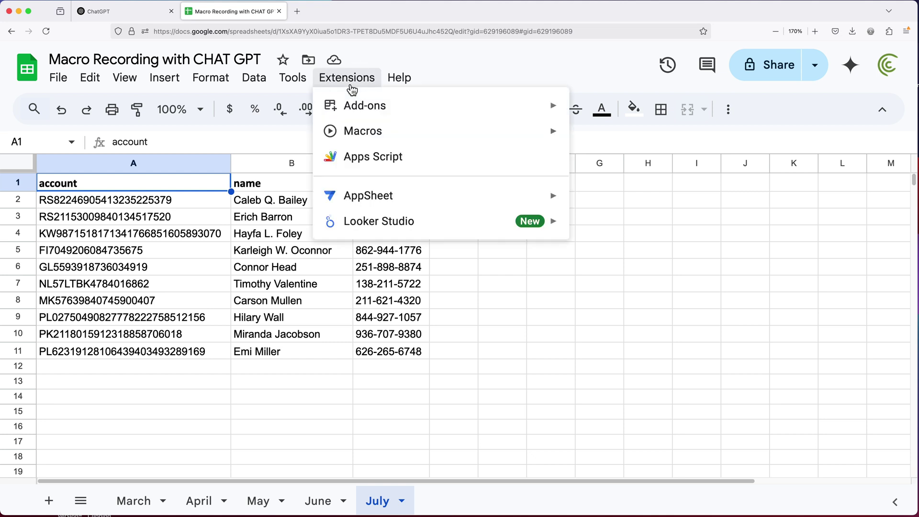
pyautogui.moveTo(444, 144)
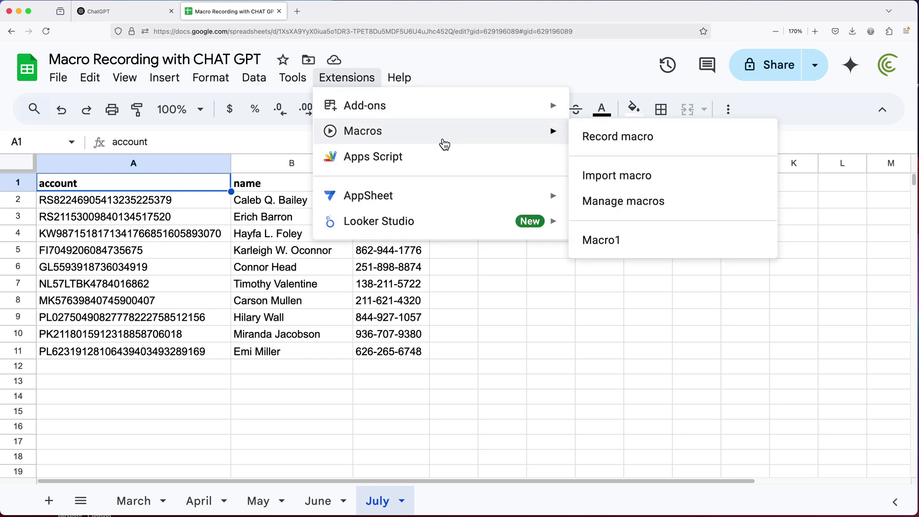
pyautogui.click(631, 250)
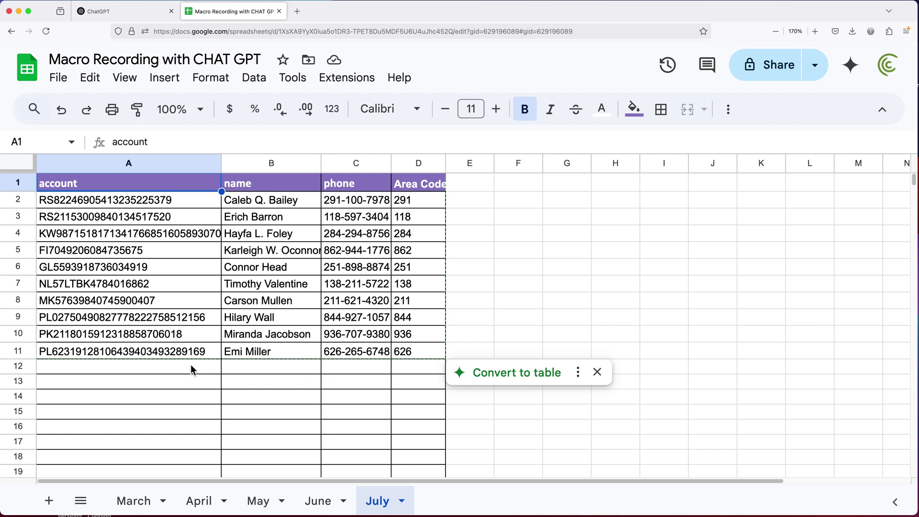
# Step: Inspect the D12 formula and the bordered empty rows below July's data
pyautogui.moveTo(191, 366); pyautogui.dragTo(421, 457)
pyautogui.click(424, 371)
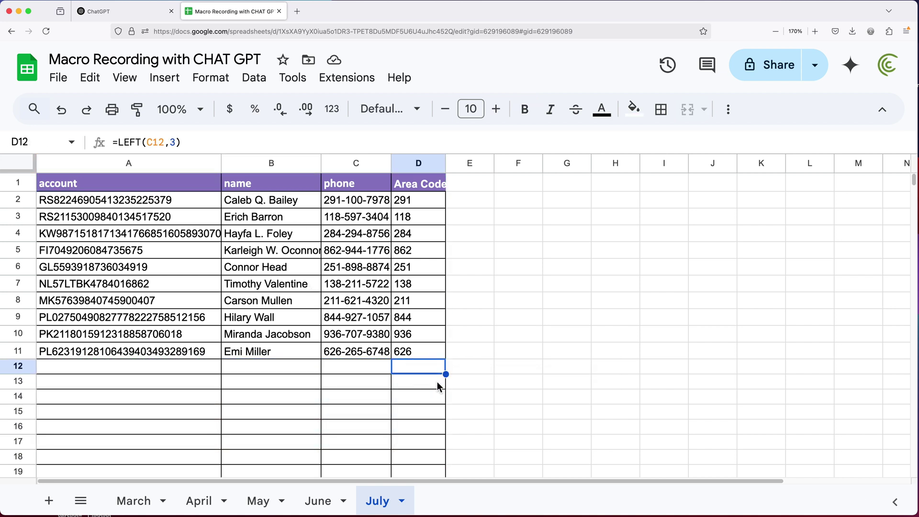
pyautogui.scroll(-1, 433, 388)
pyautogui.scroll(-2, 433, 388)
pyautogui.doubleClick(436, 309)
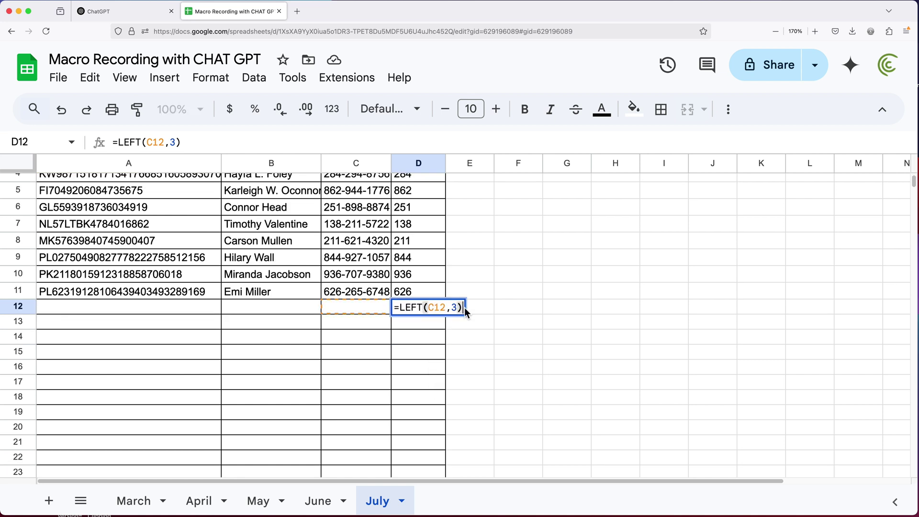
pyautogui.press('Escape')
pyautogui.scroll(-10, 437, 368)
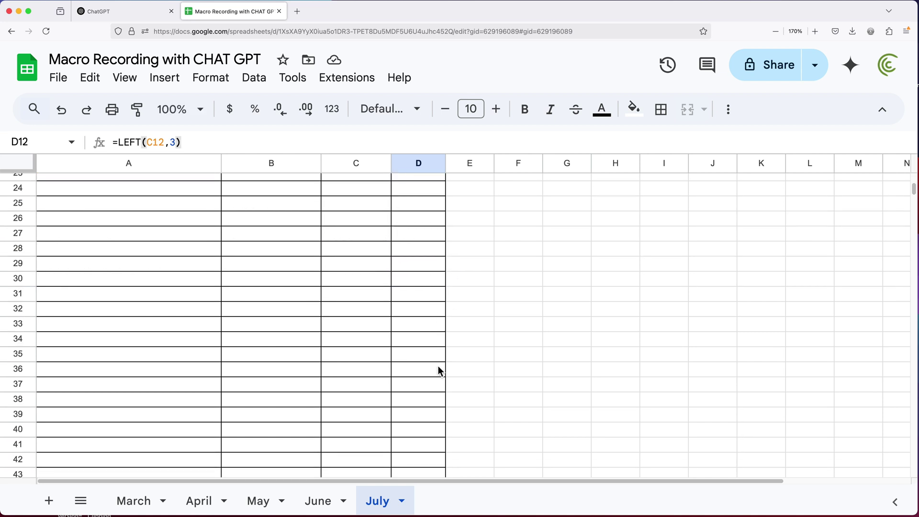
pyautogui.scroll(-14, 437, 365)
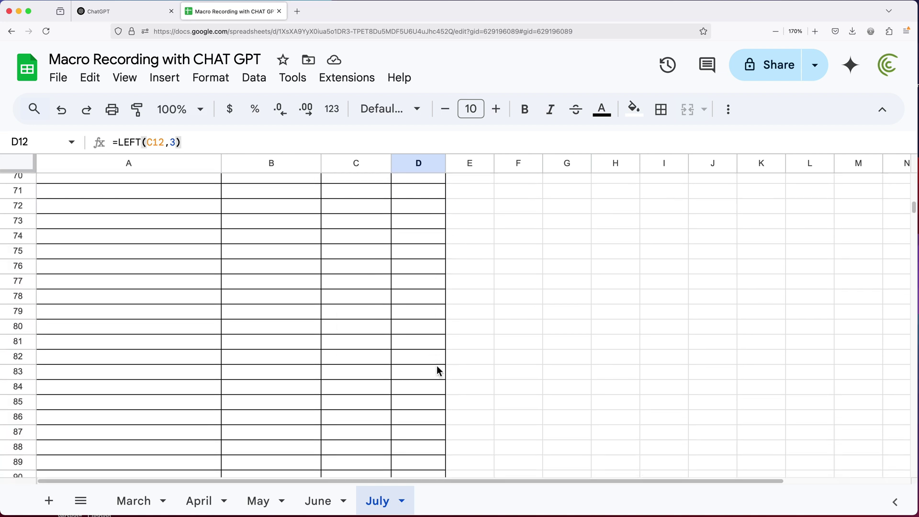
pyautogui.scroll(-12, 436, 365)
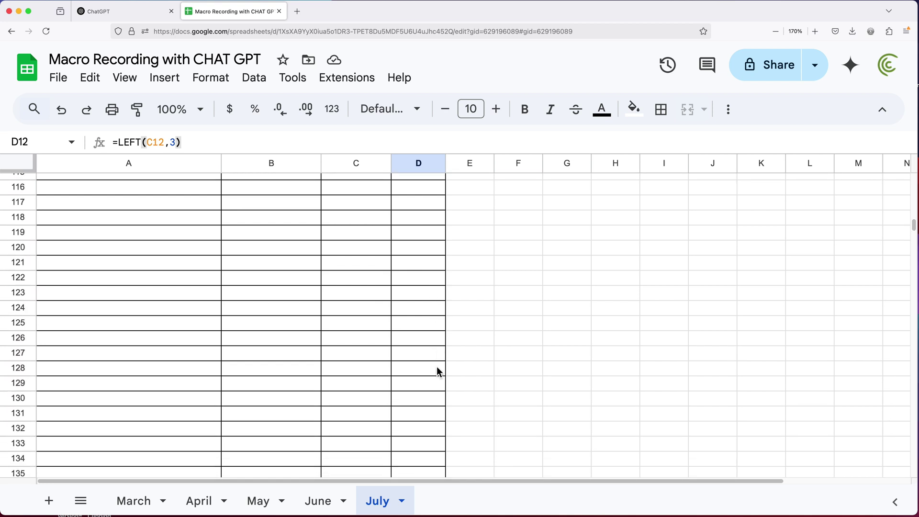
pyautogui.scroll(20, 435, 362)
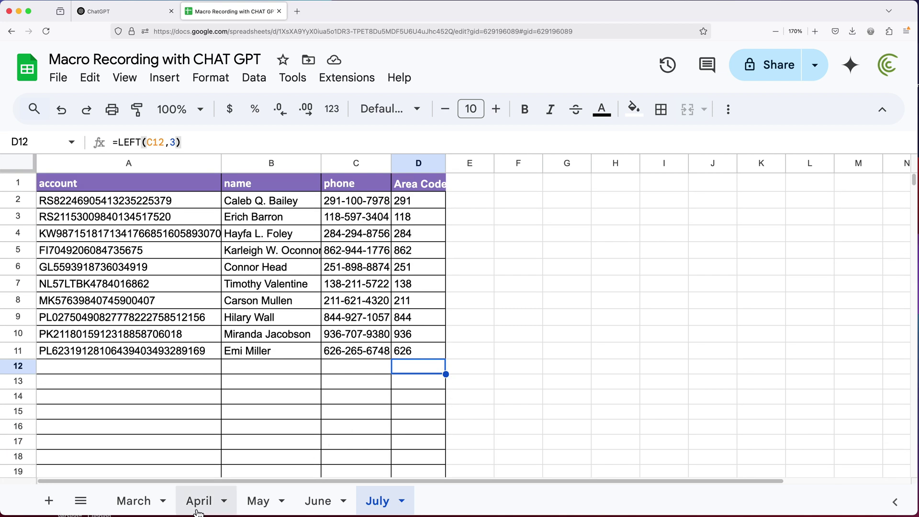
# Step: Check the last July data row A11:D11 and its D11 formula
pyautogui.click(141, 500)
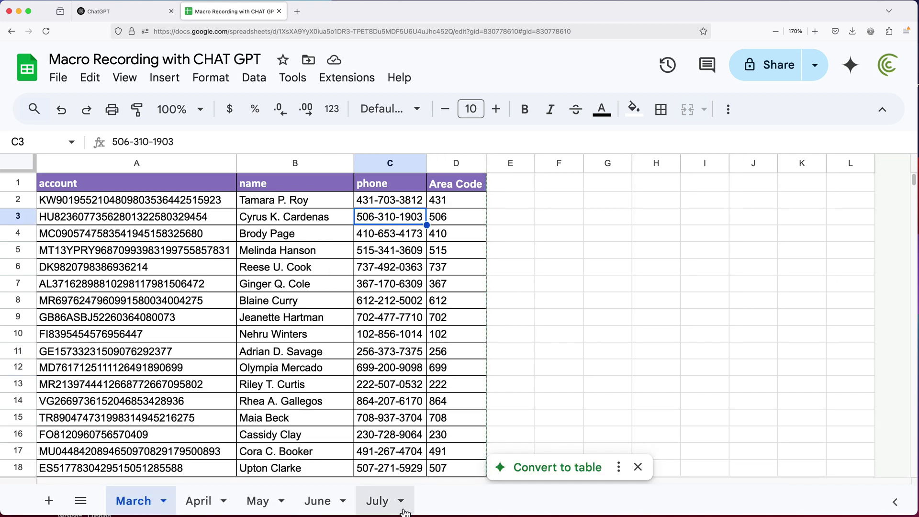
pyautogui.click(386, 509)
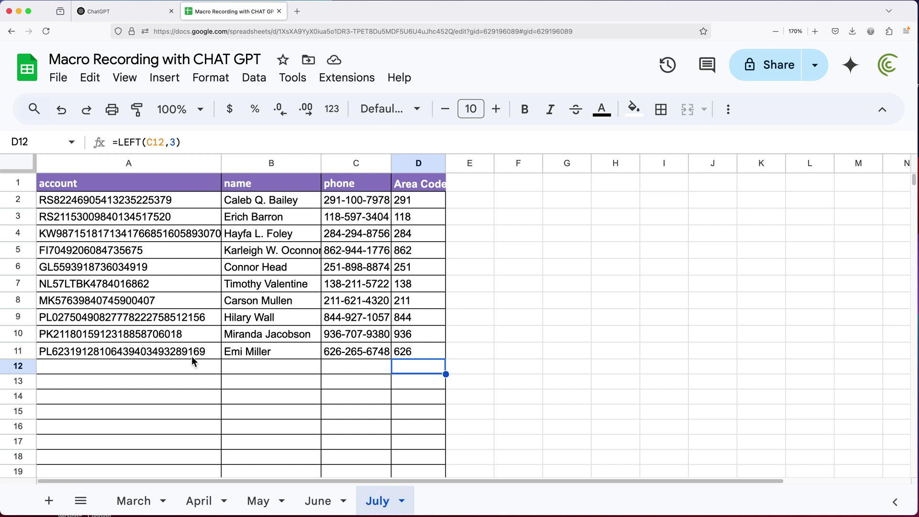
pyautogui.moveTo(181, 352); pyautogui.dragTo(409, 354)
pyautogui.click(408, 354)
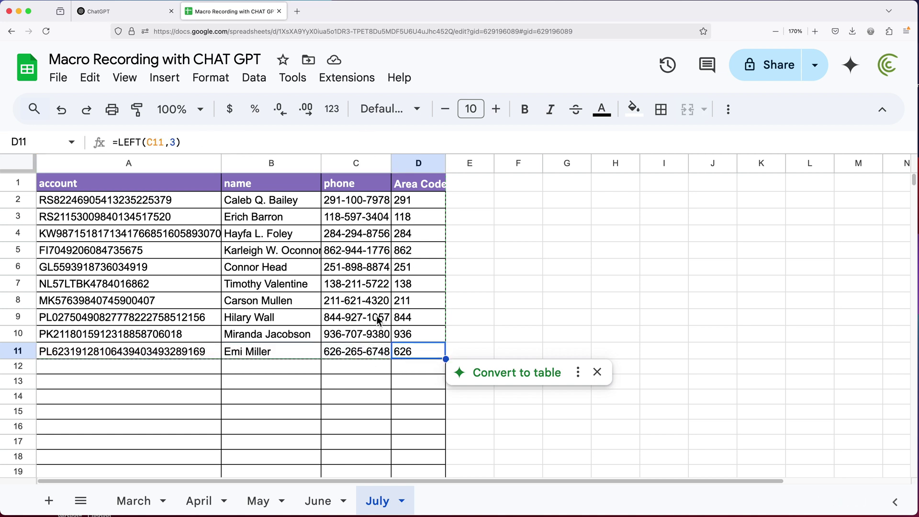
# Step: Copy the Macro1 function from macros.gs in Apps Script and go to ChatGPT
pyautogui.click(343, 88)
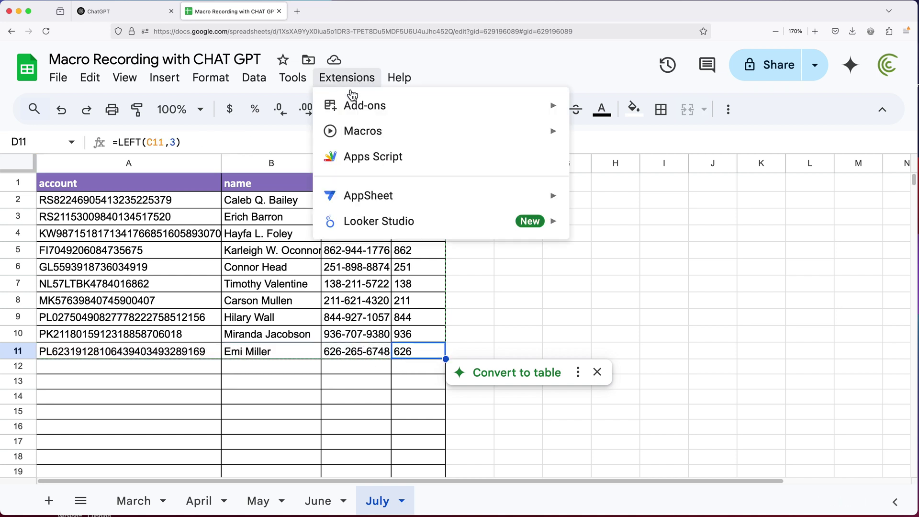
pyautogui.click(395, 166)
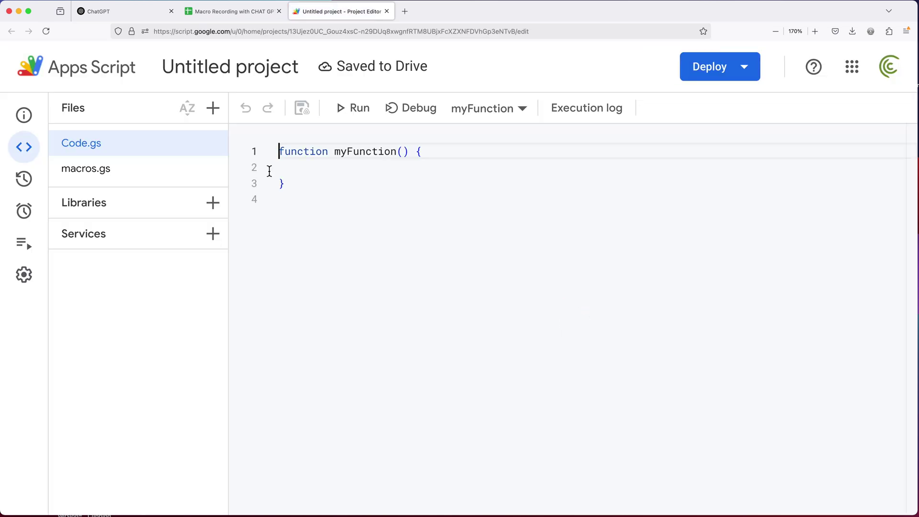
pyautogui.click(107, 177)
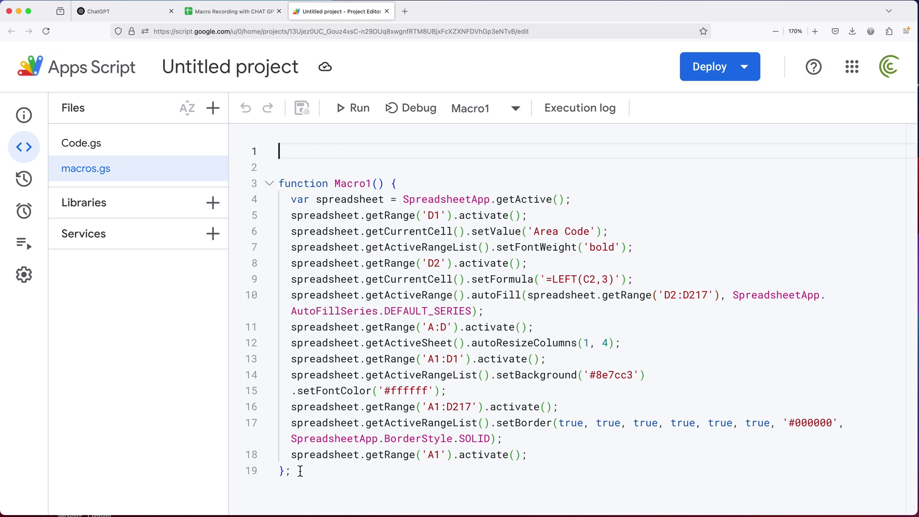
pyautogui.moveTo(300, 472); pyautogui.dragTo(272, 188)
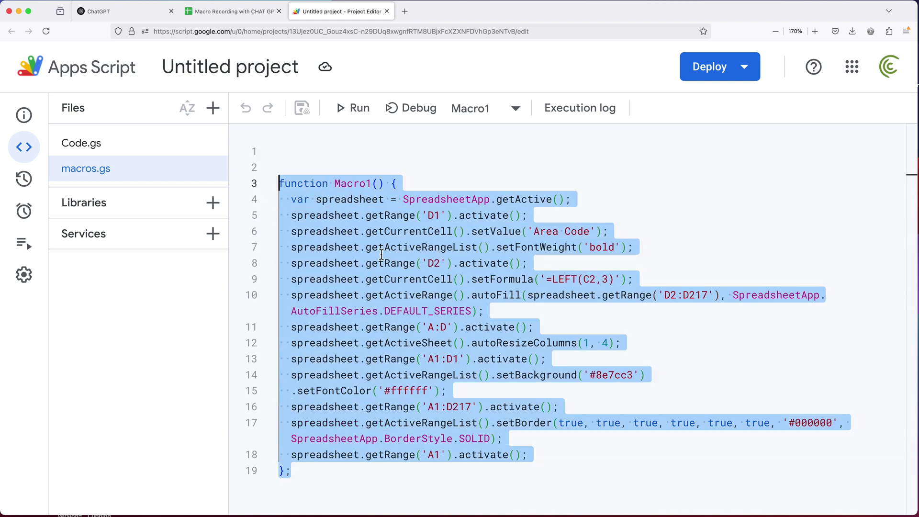
pyautogui.click(122, 14)
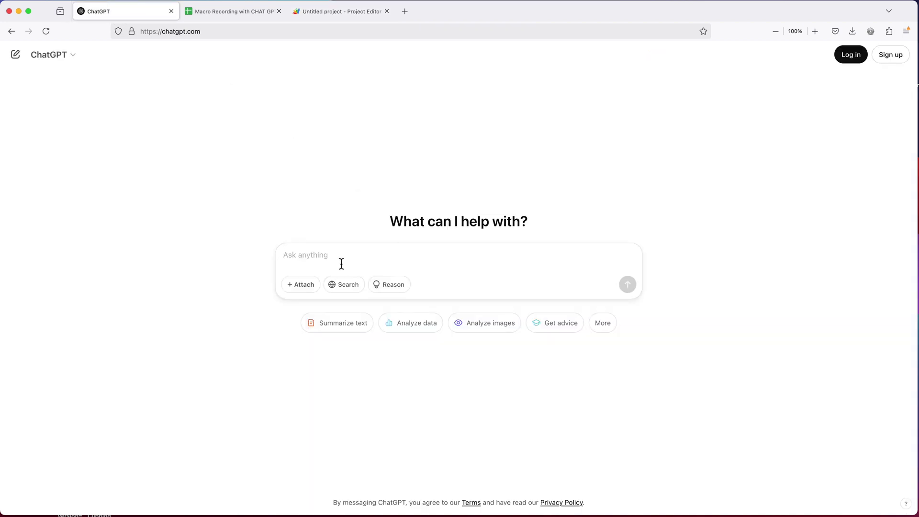
# Step: Ask ChatGPT to make the pasted macro work with any number of records
pyautogui.write('Thsi goole sheet maro')
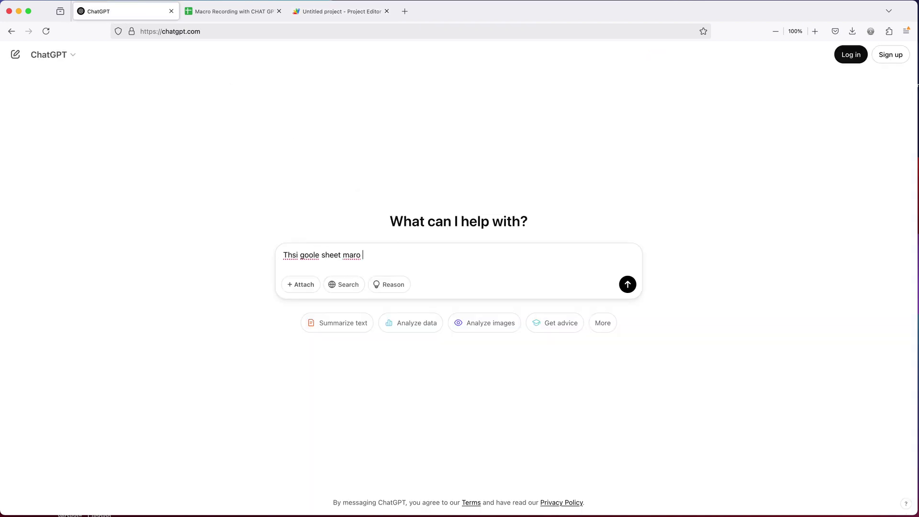
pyautogui.click(297, 255)
pyautogui.press('BackSpace')
pyautogui.press('BackSpace')
pyautogui.write('is')
pyautogui.click(311, 255)
pyautogui.write('g')
pyautogui.write("doesn't work on sheets with ")
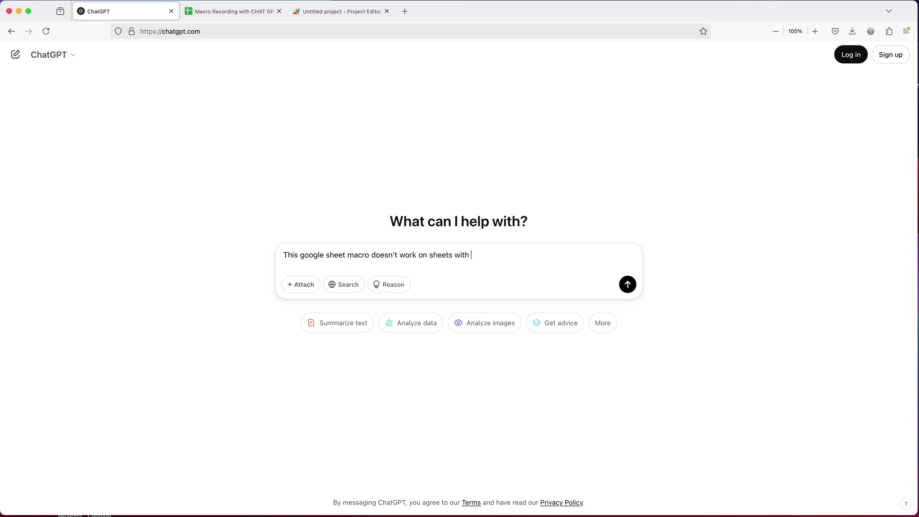
pyautogui.write('less or more records. Update to work w')
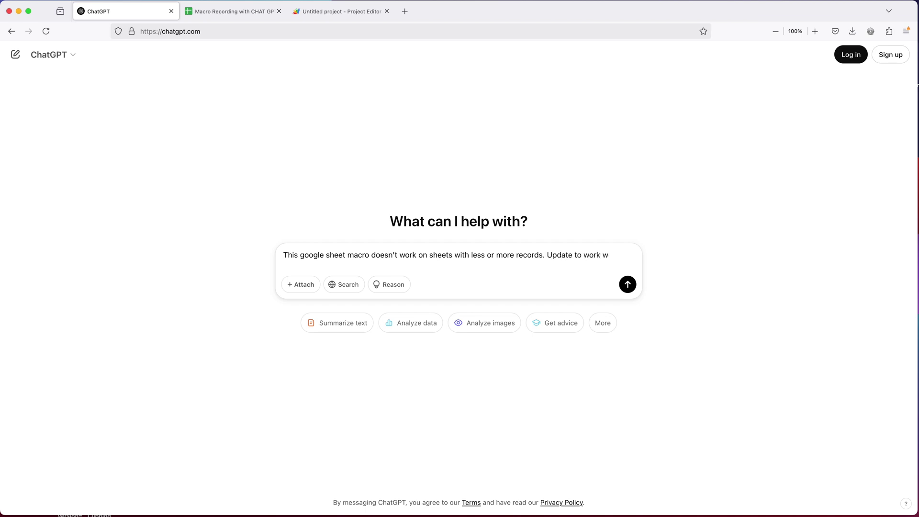
pyautogui.write('ith as many records as the worksheet h')
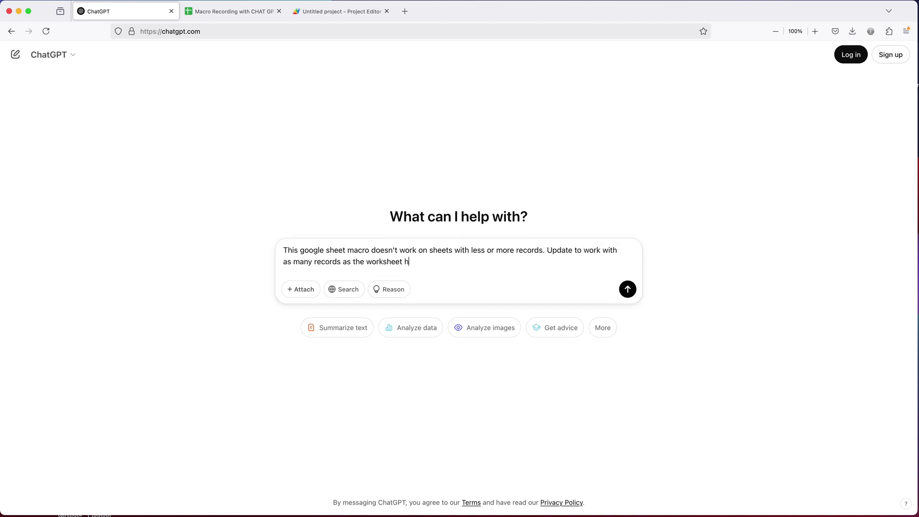
pyautogui.write('as')
pyautogui.hotkey('shift', 'Return')
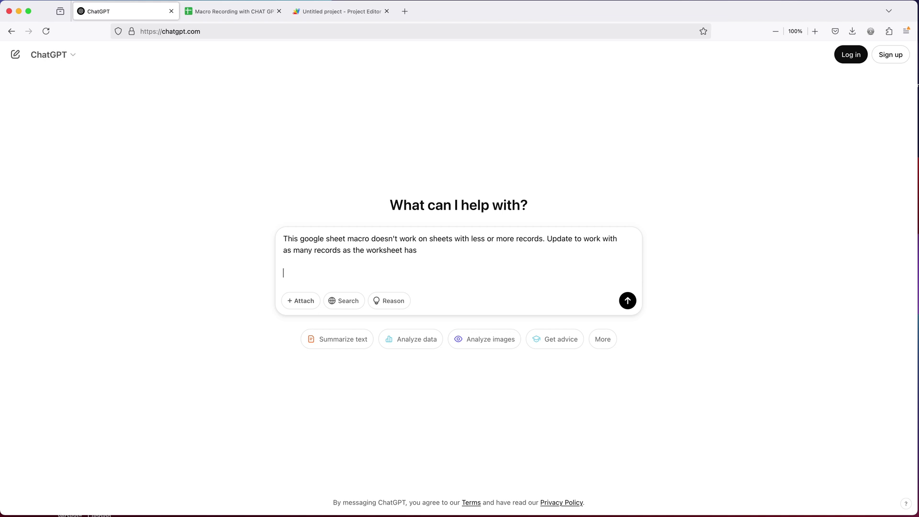
pyautogui.press('super+v')
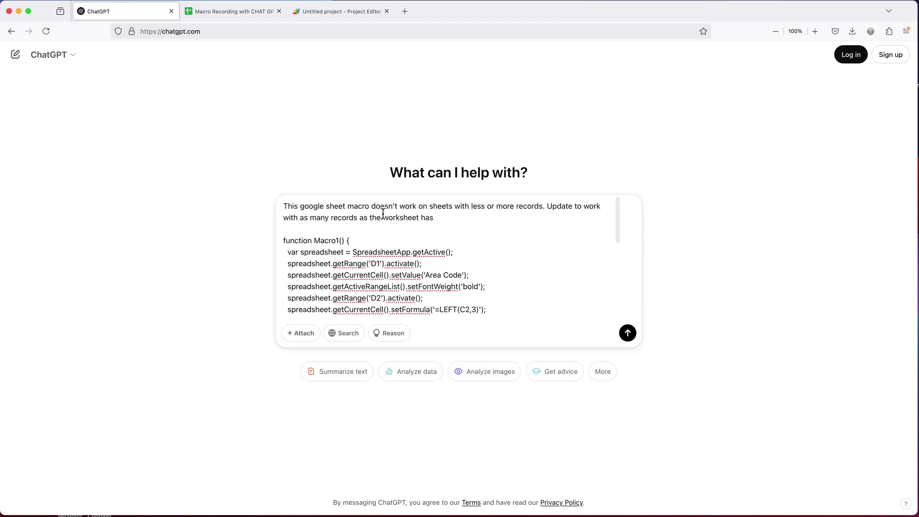
pyautogui.scroll(-3, 299, 230)
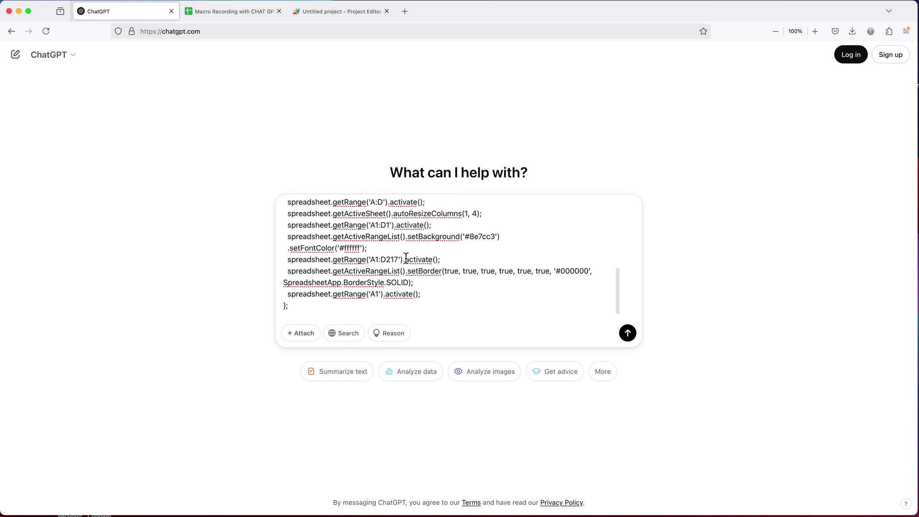
pyautogui.scroll(10, 405, 259)
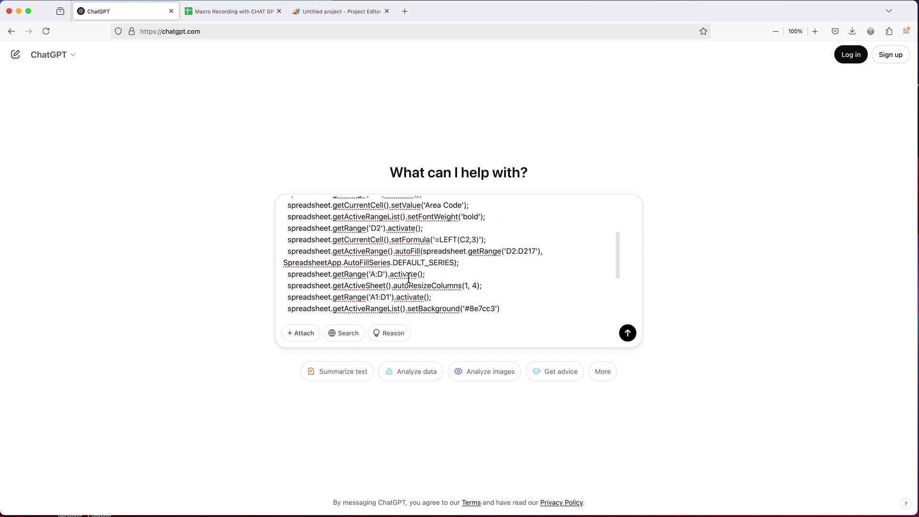
pyautogui.click(630, 337)
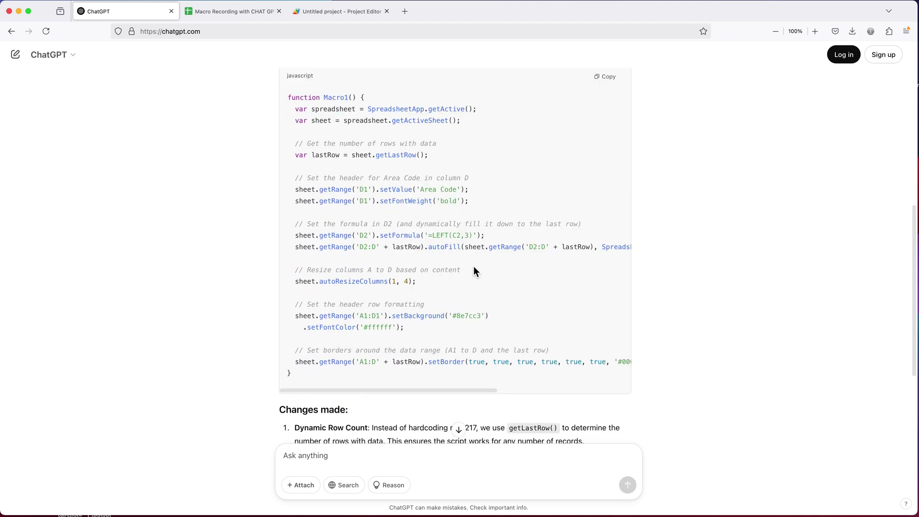
# Step: Review the reply's lastRow lines and copy the updated Macro1 code
pyautogui.doubleClick(394, 249)
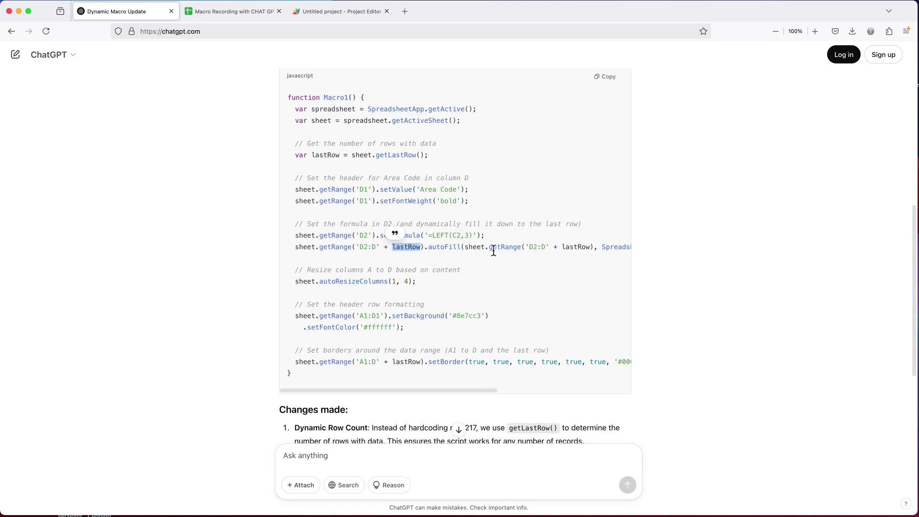
pyautogui.moveTo(563, 249); pyautogui.dragTo(593, 248)
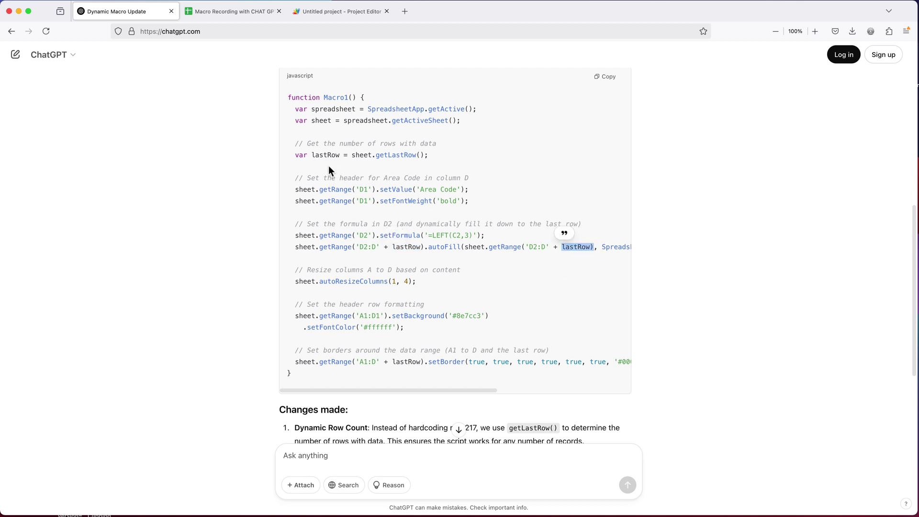
pyautogui.moveTo(315, 155); pyautogui.dragTo(421, 156)
pyautogui.click(429, 172)
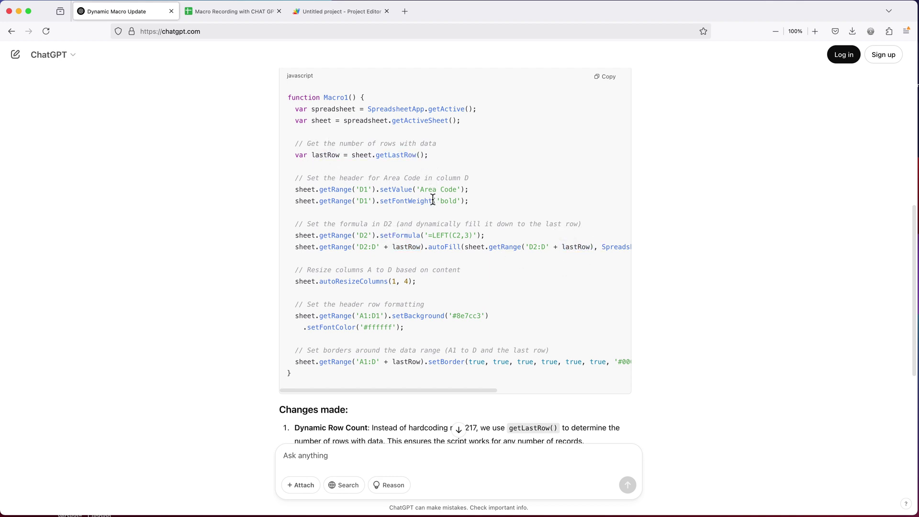
pyautogui.scroll(-1, 430, 200)
pyautogui.scroll(5, 441, 215)
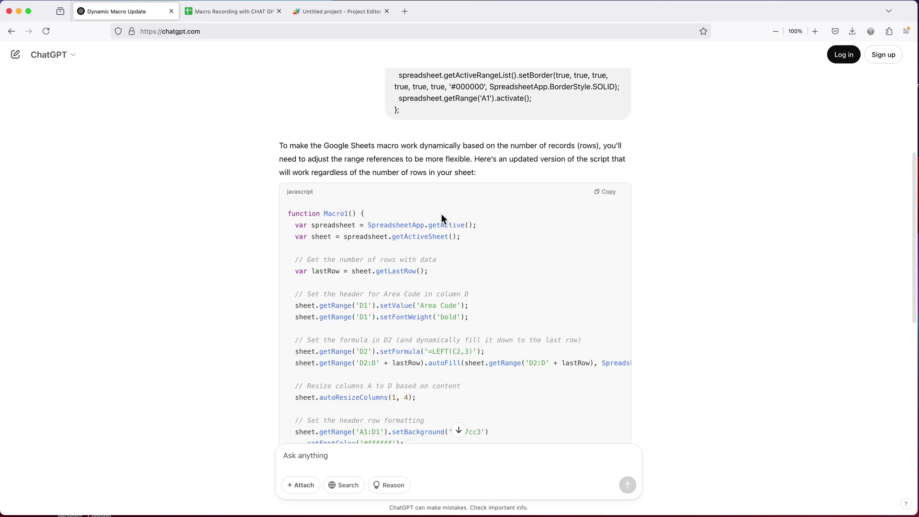
pyautogui.click(608, 254)
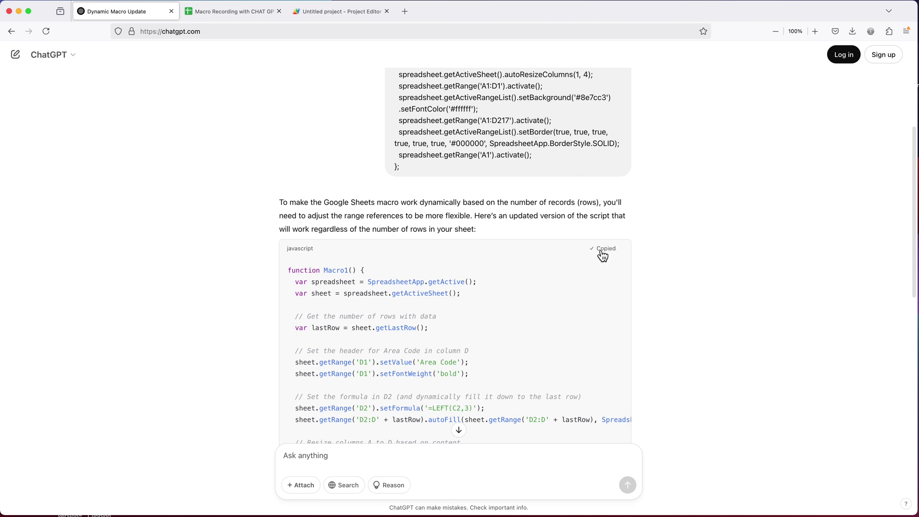
# Step: Replace the old Macro1 code in macros.gs with ChatGPT's version and save the project
pyautogui.click(323, 12)
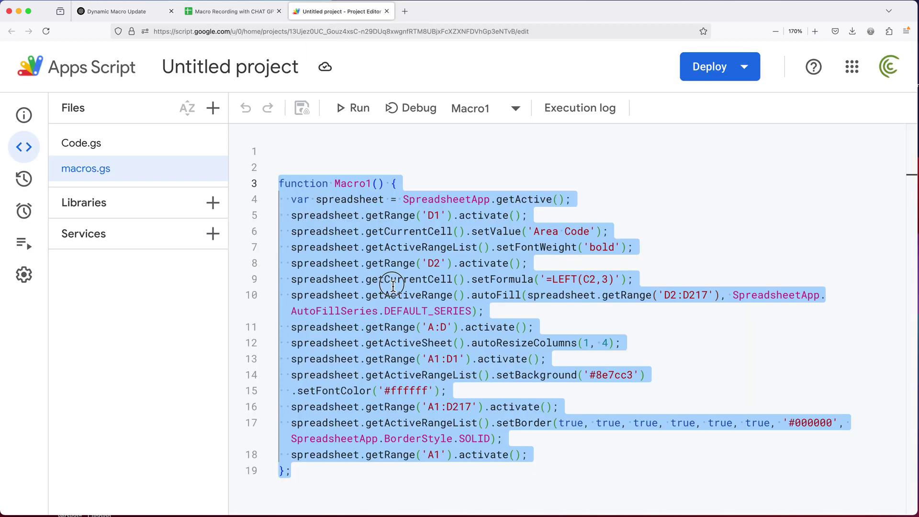
pyautogui.click(406, 279)
pyautogui.moveTo(301, 477); pyautogui.dragTo(279, 183)
pyautogui.click(288, 183)
pyautogui.moveTo(301, 471); pyautogui.dragTo(268, 192)
pyautogui.press('BackSpace')
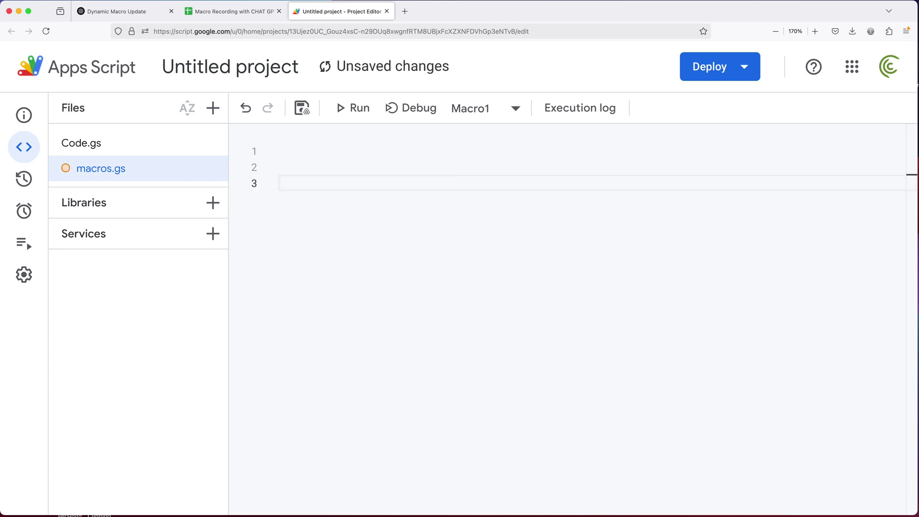
pyautogui.press('super+v')
pyautogui.press('super+s')
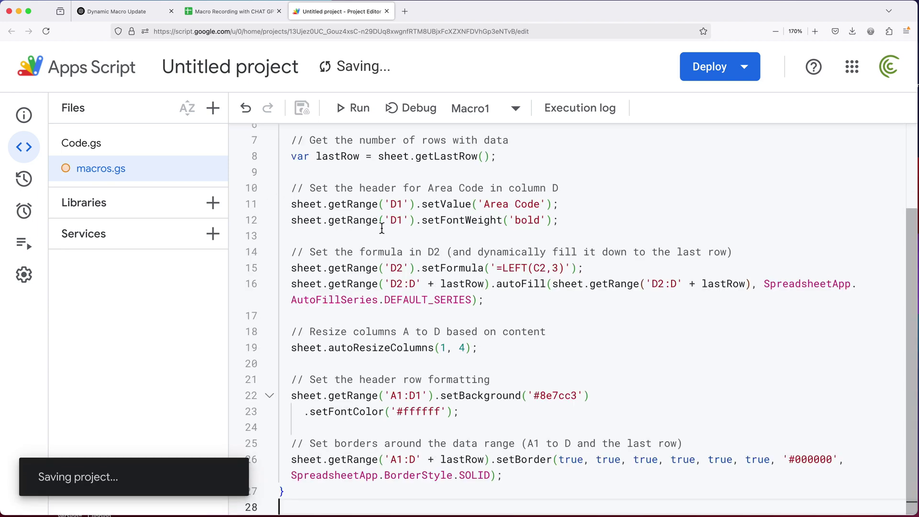
pyautogui.scroll(3, 415, 292)
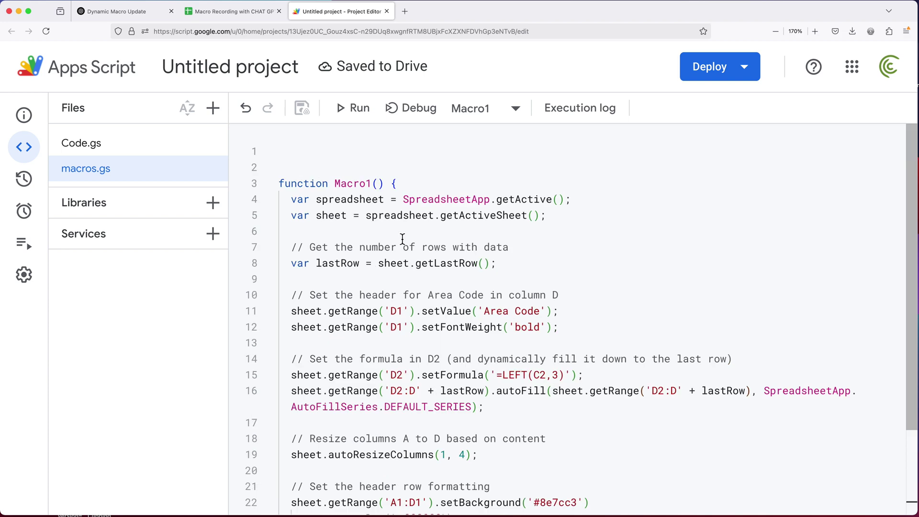
pyautogui.click(215, 12)
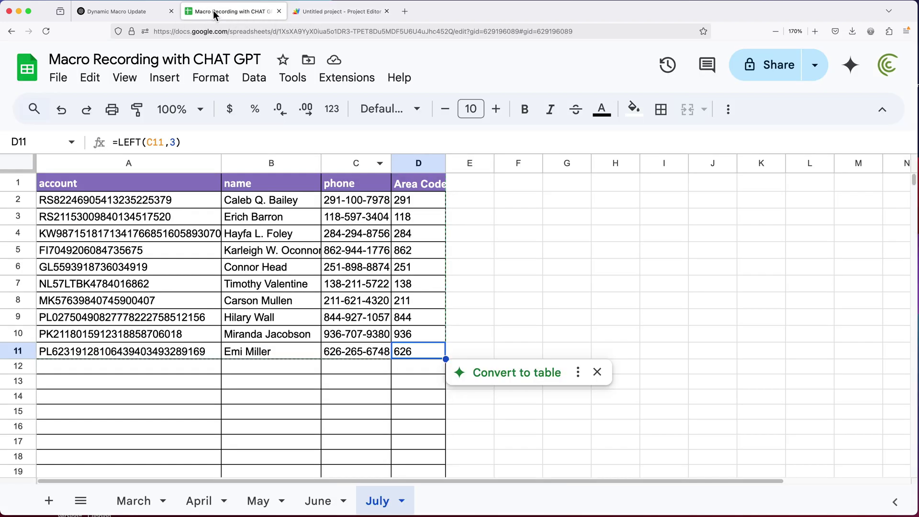
# Step: Run Macro1 on the June sheet
pyautogui.click(319, 501)
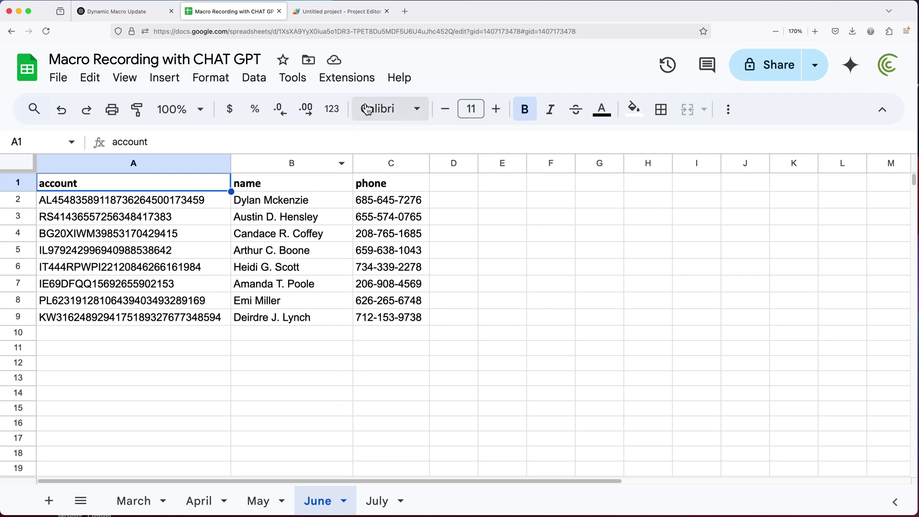
pyautogui.click(358, 88)
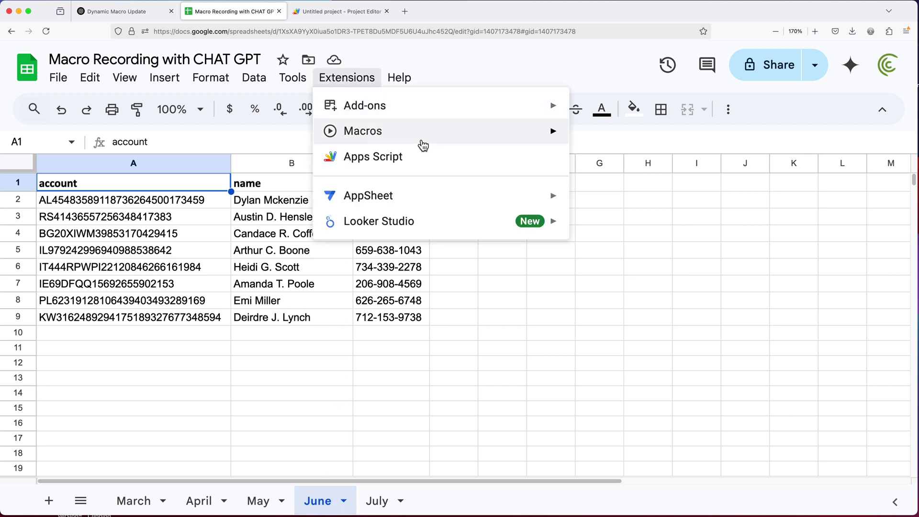
pyautogui.moveTo(423, 145)
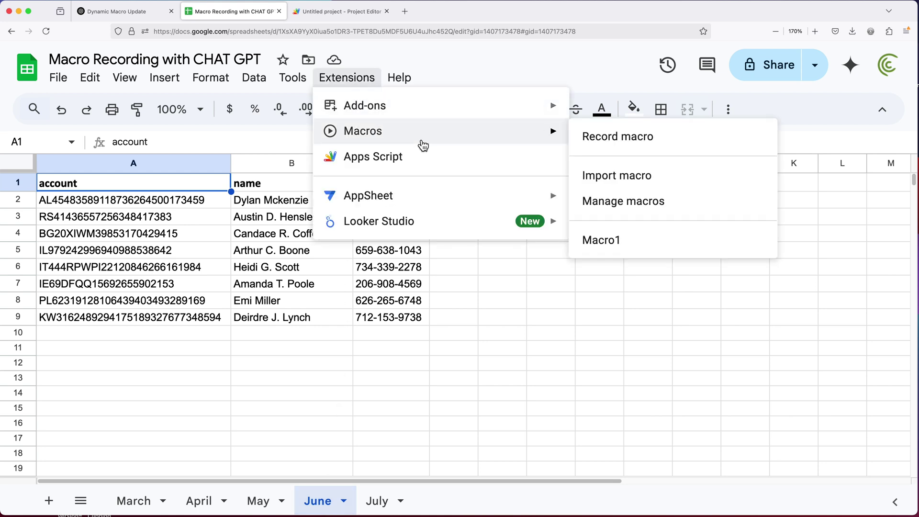
pyautogui.click(630, 249)
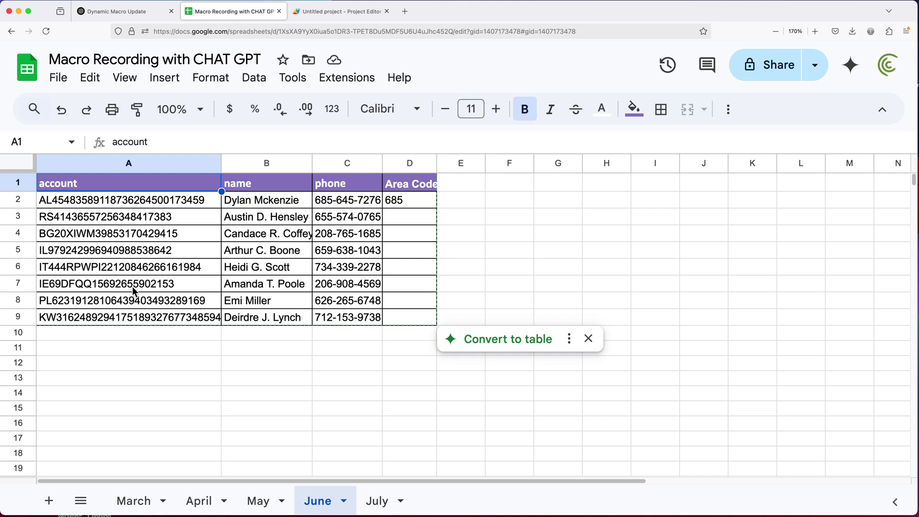
# Step: Inspect A1:D9 and the Area Code column, where only D2 shows 685
pyautogui.moveTo(142, 188); pyautogui.dragTo(401, 321)
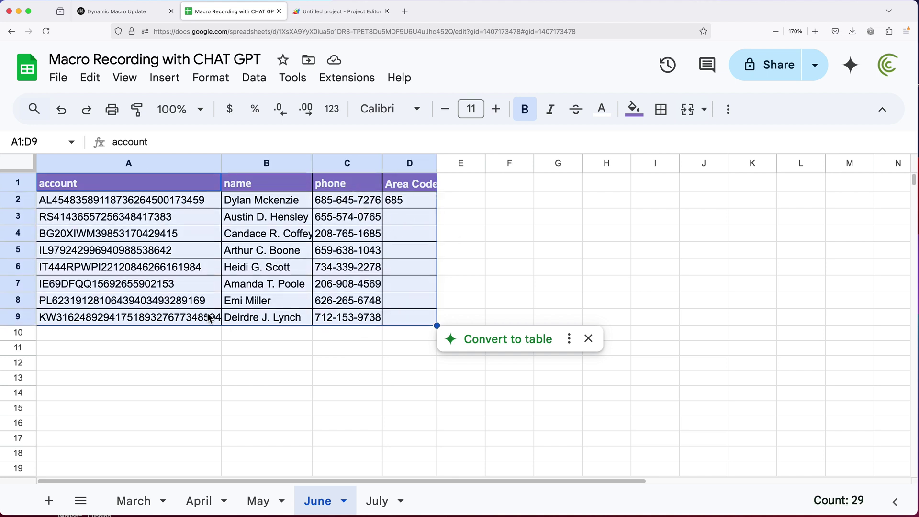
pyautogui.click(409, 222)
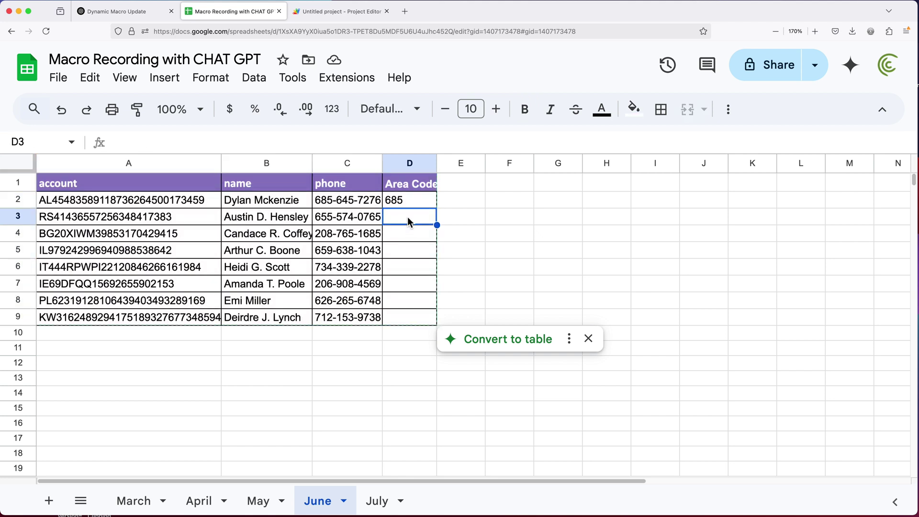
pyautogui.moveTo(409, 201); pyautogui.dragTo(406, 320)
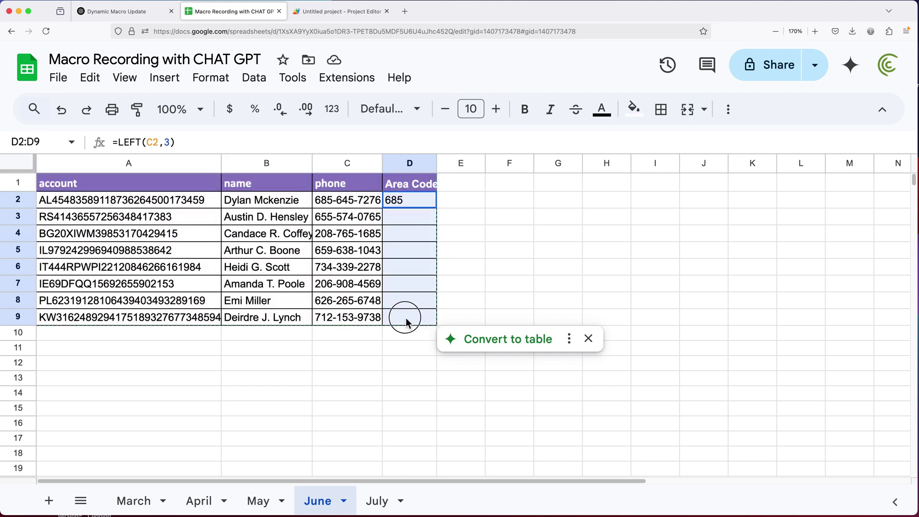
pyautogui.click(408, 284)
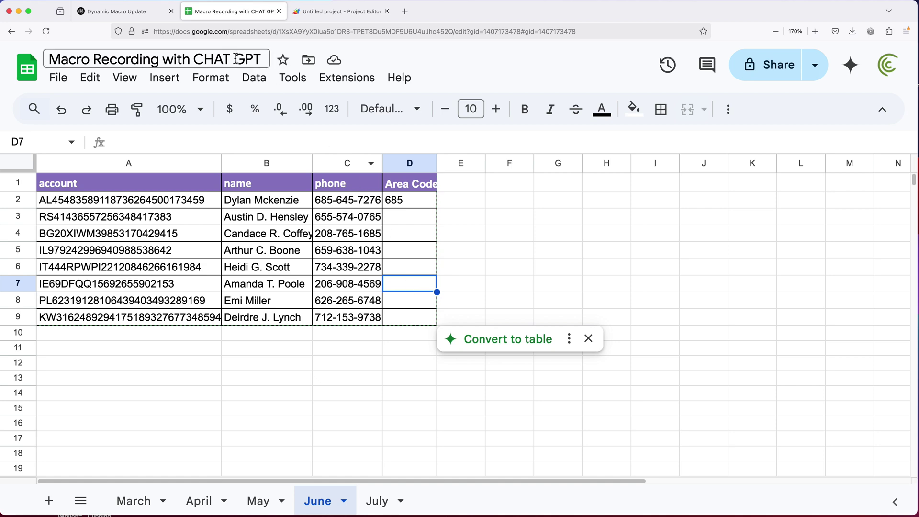
# Step: Tell ChatGPT the LEFT function part doesn't copy for the whole column with this update
pyautogui.click(116, 13)
pyautogui.scroll(-8, 389, 300)
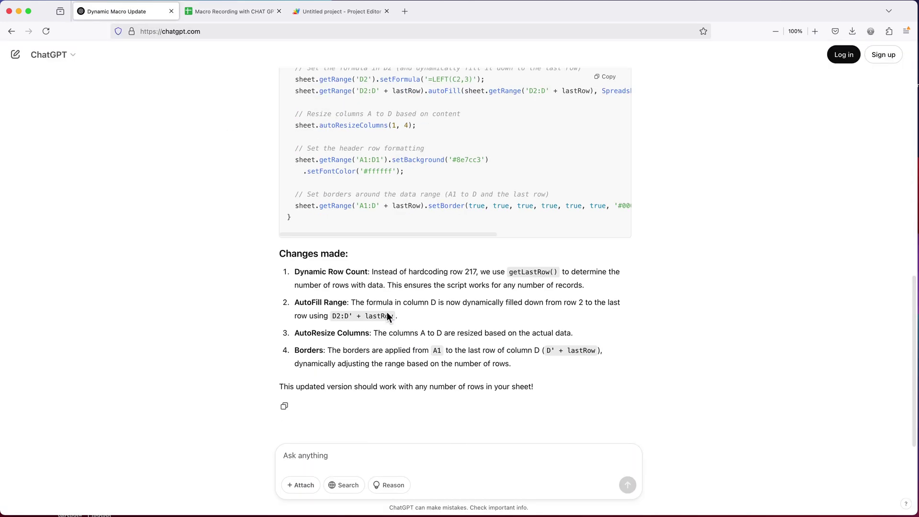
pyautogui.write('The pasrt with')
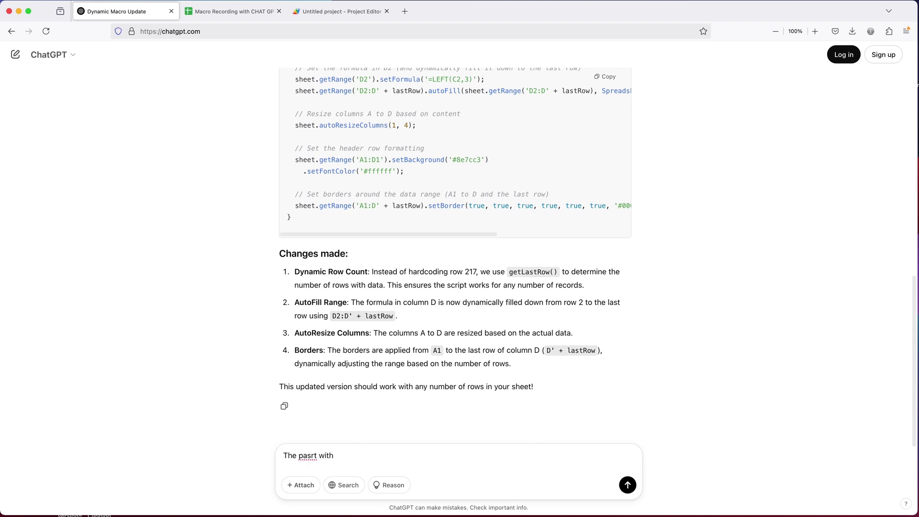
pyautogui.doubleClick(307, 455)
pyautogui.write('part with LEFT function doesn;t copy')
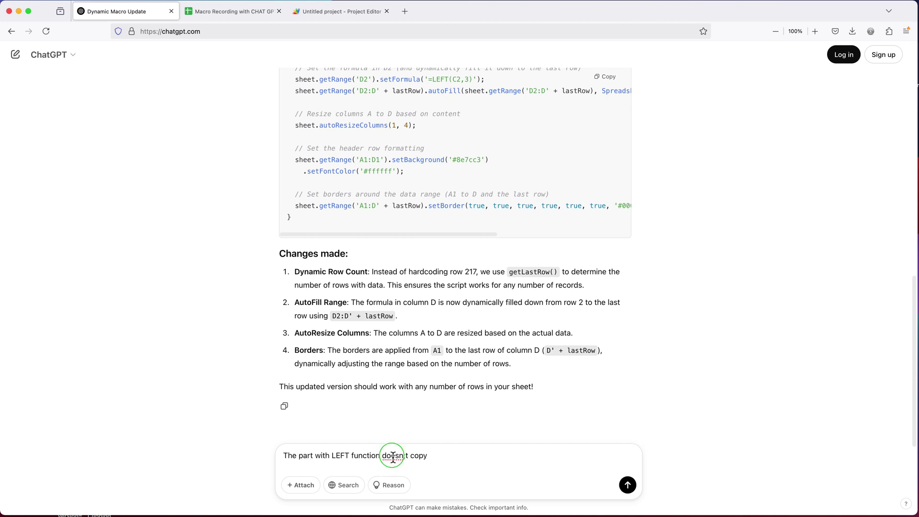
pyautogui.press('Left')
pyautogui.press('Left')
pyautogui.press('Left')
pyautogui.press('Left')
pyautogui.press('Left')
pyautogui.press('Left')
pyautogui.press('BackSpace')
pyautogui.write("'")
pyautogui.press('End')
pyautogui.write('for the whole column with this update.')
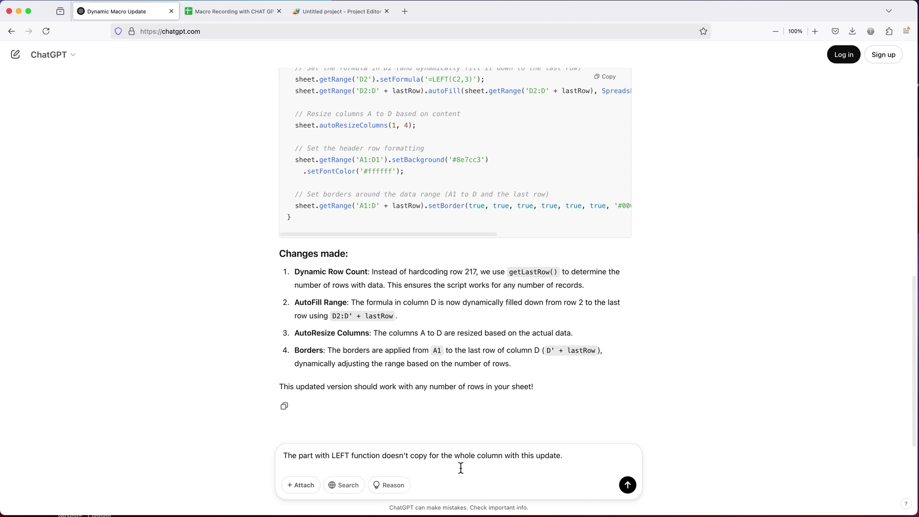
pyautogui.click(629, 488)
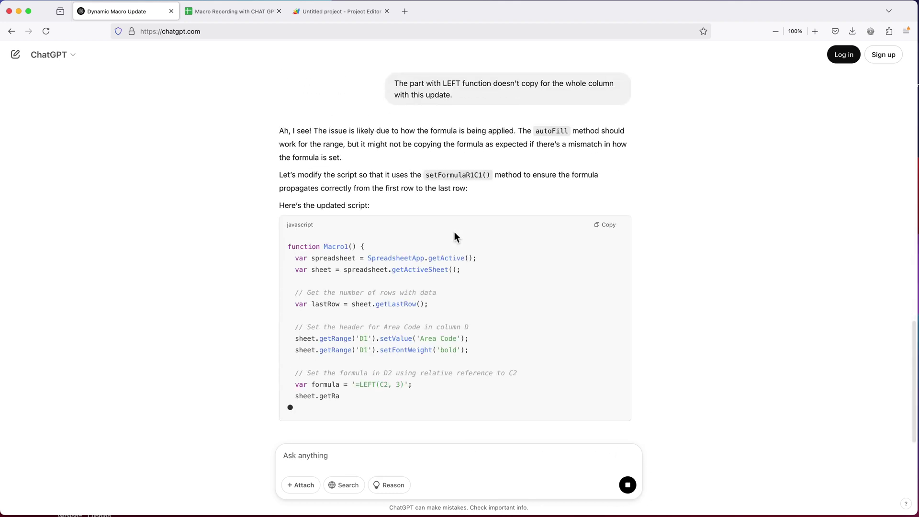
# Step: Scroll through ChatGPT's reply containing the revised Macro1 script
pyautogui.scroll(-1, 459, 291)
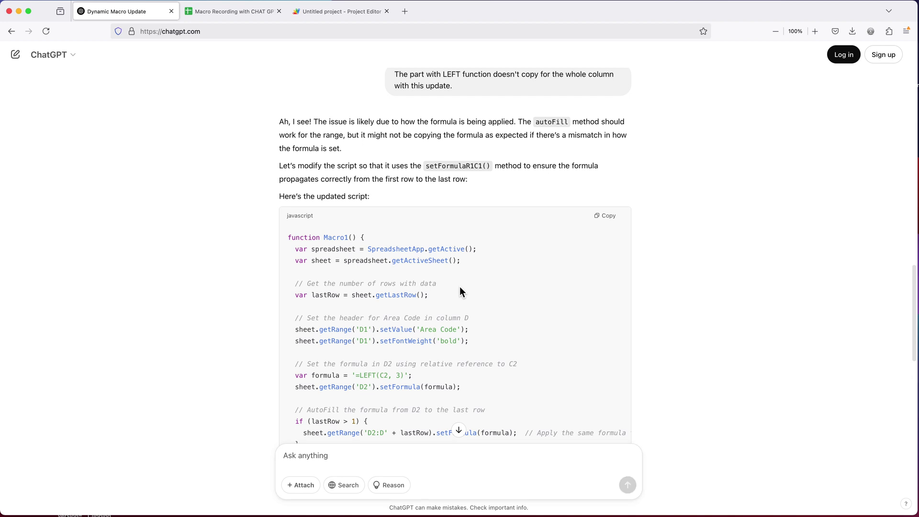
pyautogui.scroll(-2, 460, 291)
pyautogui.scroll(4, 397, 343)
pyautogui.scroll(-2, 402, 335)
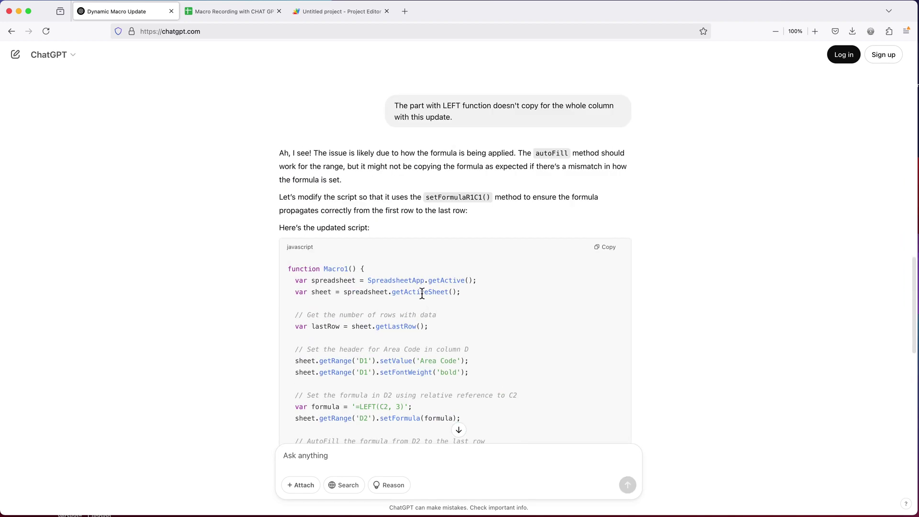
pyautogui.scroll(1, 416, 311)
pyautogui.scroll(-1, 424, 294)
pyautogui.scroll(-5, 433, 295)
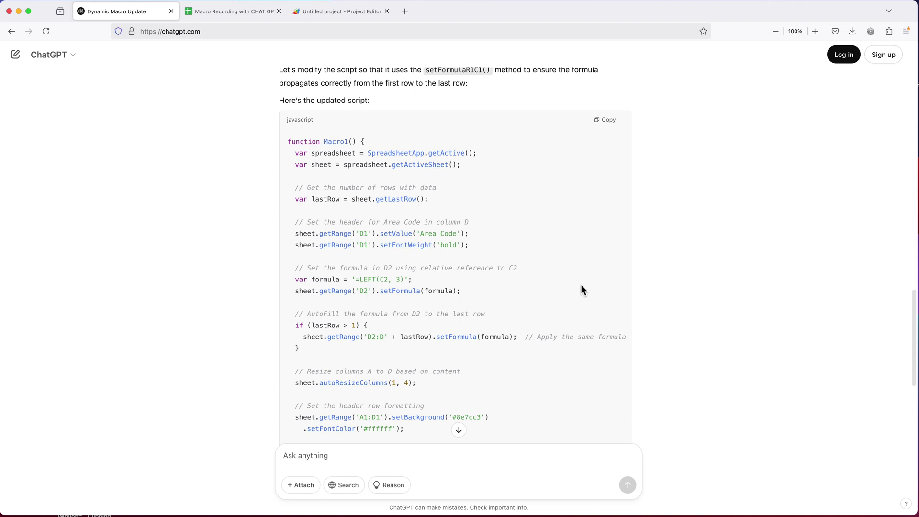
# Step: Copy the revised Macro1, paste it over the old code in macros.gs, and save
pyautogui.click(623, 119)
pyautogui.click(334, 16)
pyautogui.scroll(-3, 449, 294)
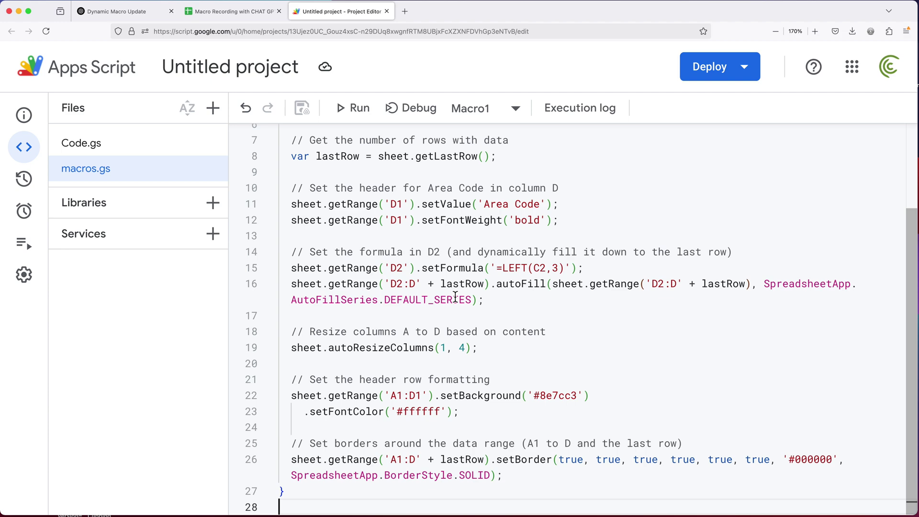
pyautogui.moveTo(302, 492); pyautogui.dragTo(265, 193)
pyautogui.press('super+v')
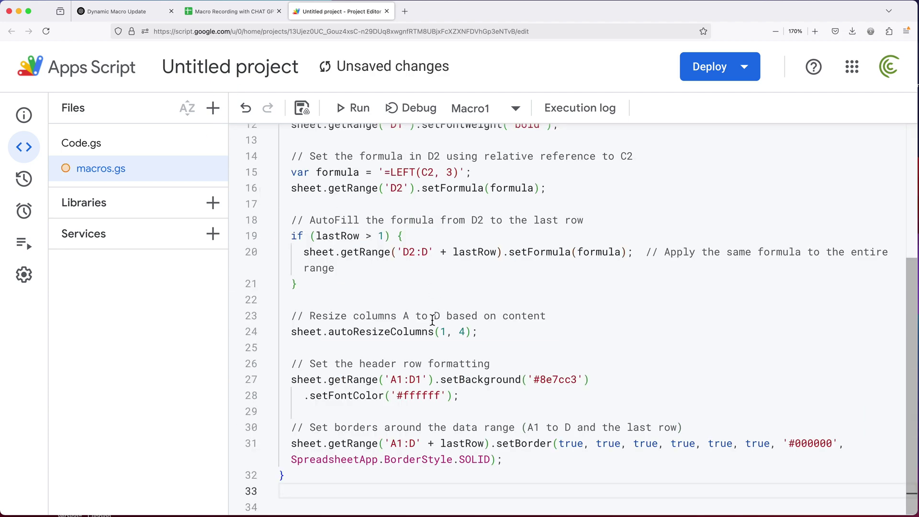
pyautogui.press('super+s')
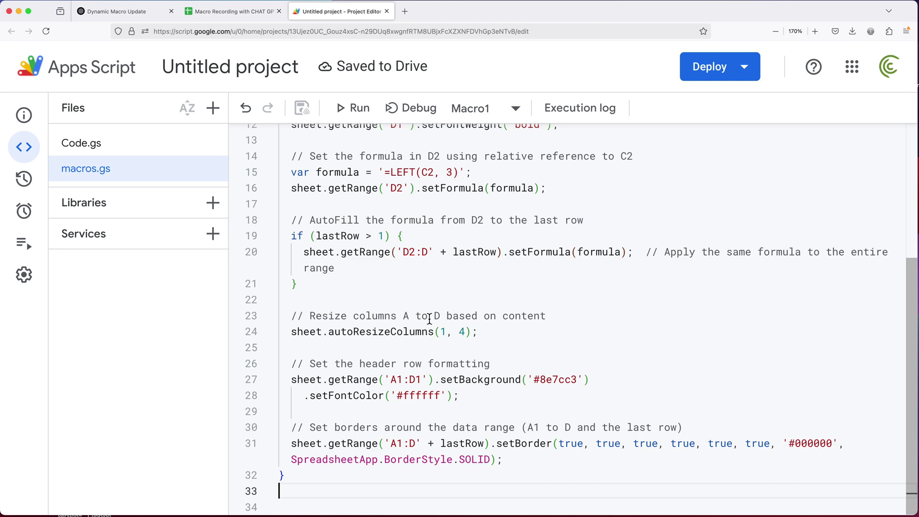
# Step: Run Macro1 from the Macros menu on the May sheet
pyautogui.click(222, 14)
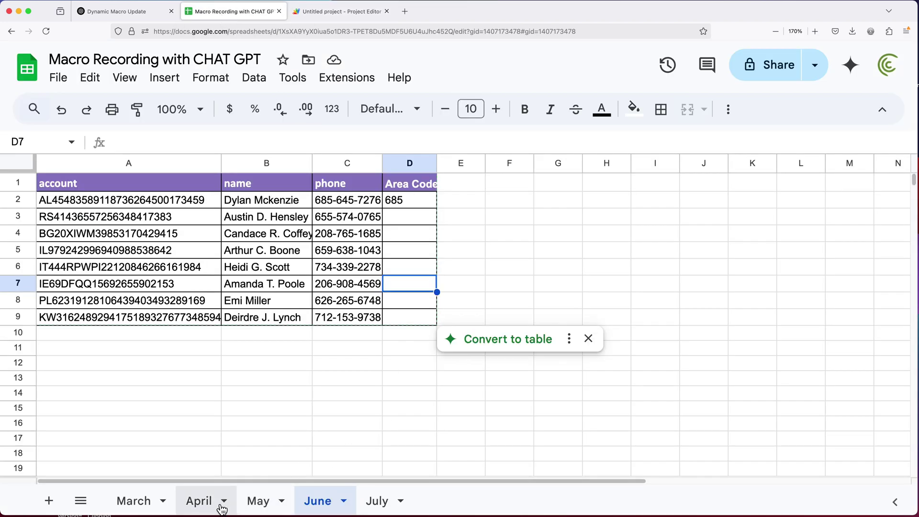
pyautogui.click(201, 505)
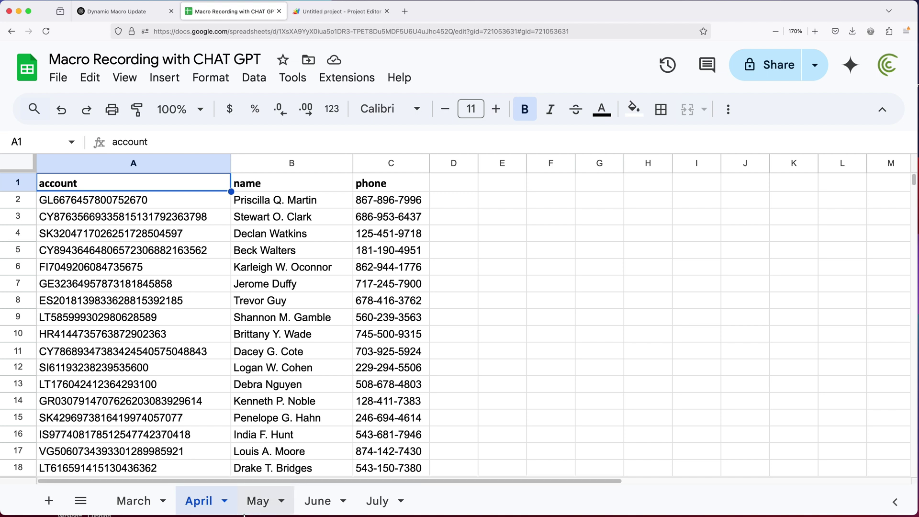
pyautogui.click(258, 507)
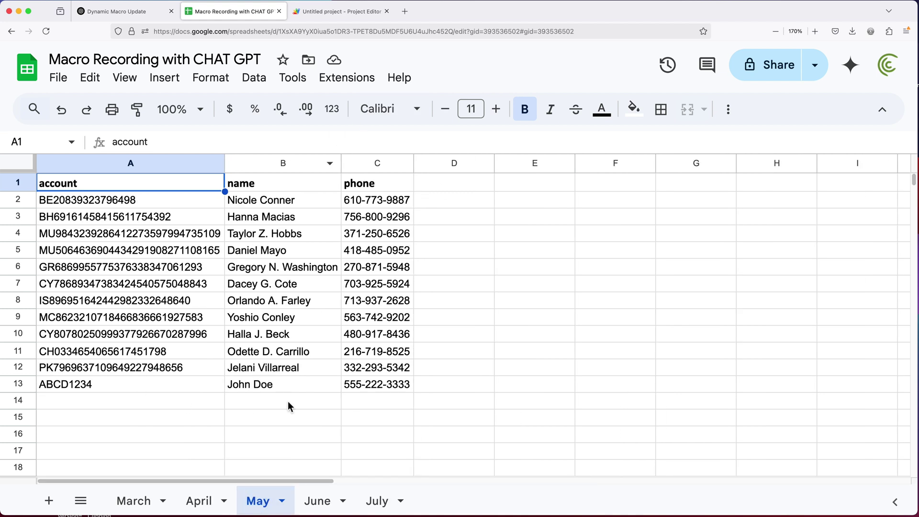
pyautogui.click(346, 77)
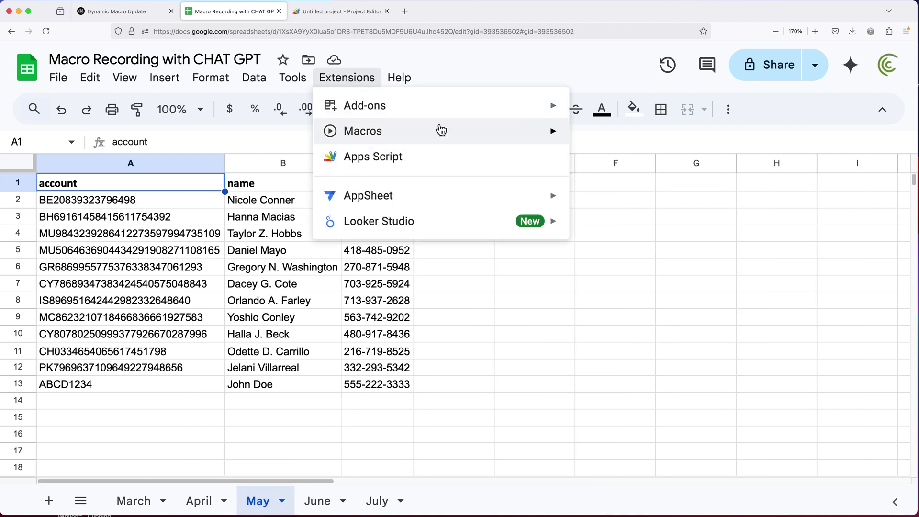
pyautogui.moveTo(464, 132)
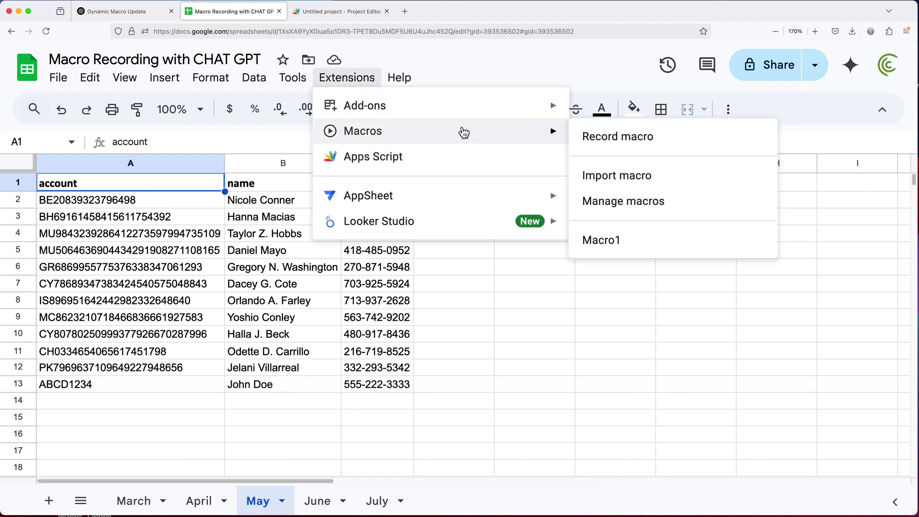
pyautogui.click(649, 253)
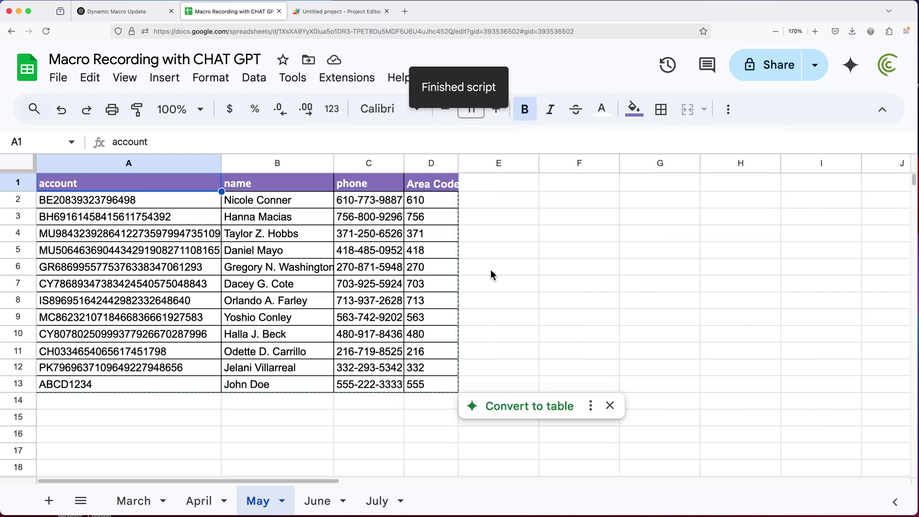
# Step: Check the area code formulas in D2, D9 and D13 and empty D14, then undo the macro
pyautogui.click(439, 201)
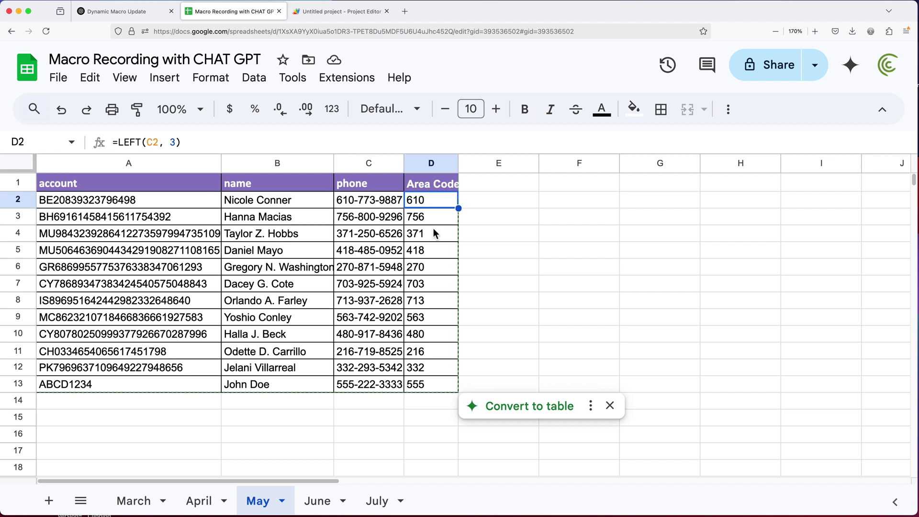
pyautogui.click(426, 383)
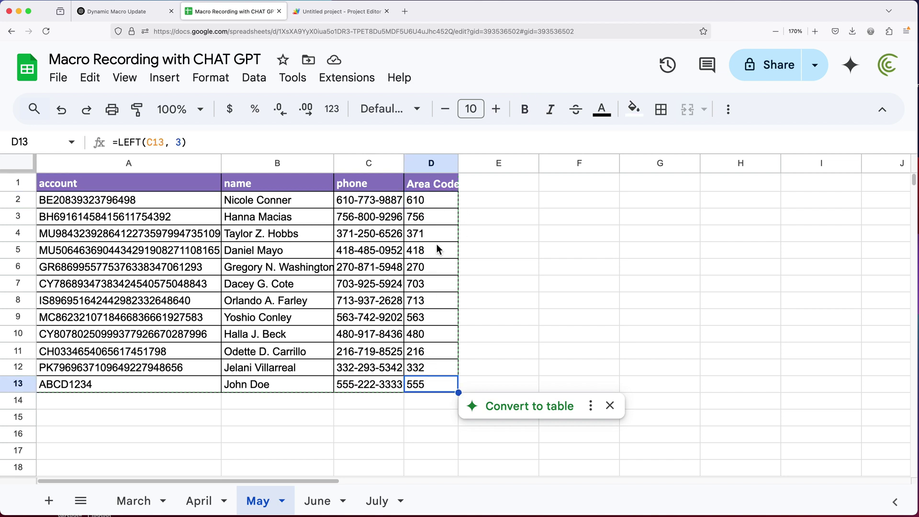
pyautogui.click(429, 407)
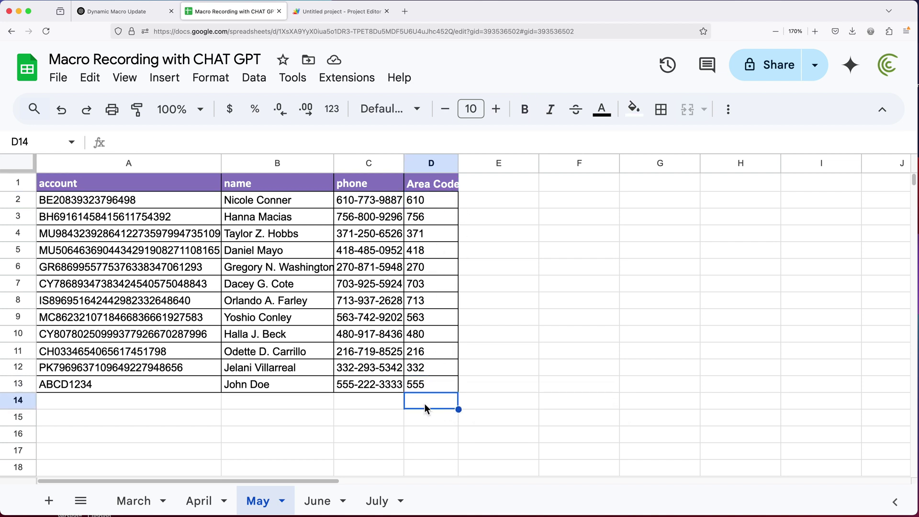
pyautogui.doubleClick(425, 404)
pyautogui.press('Escape')
pyautogui.moveTo(168, 389); pyautogui.dragTo(414, 393)
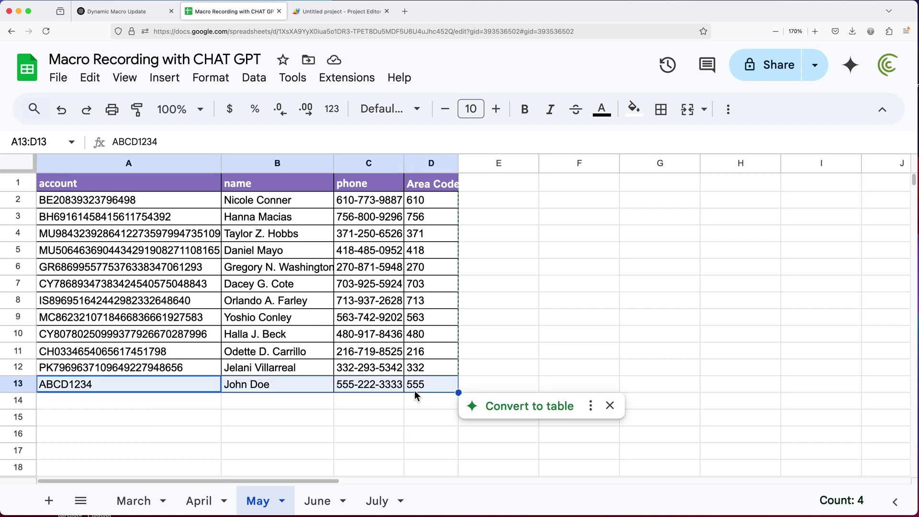
pyautogui.click(412, 318)
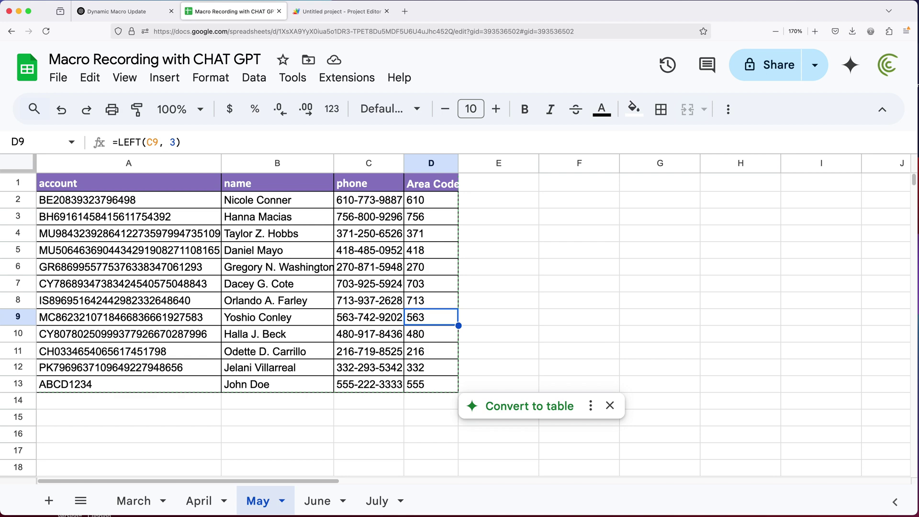
pyautogui.press('super+z')
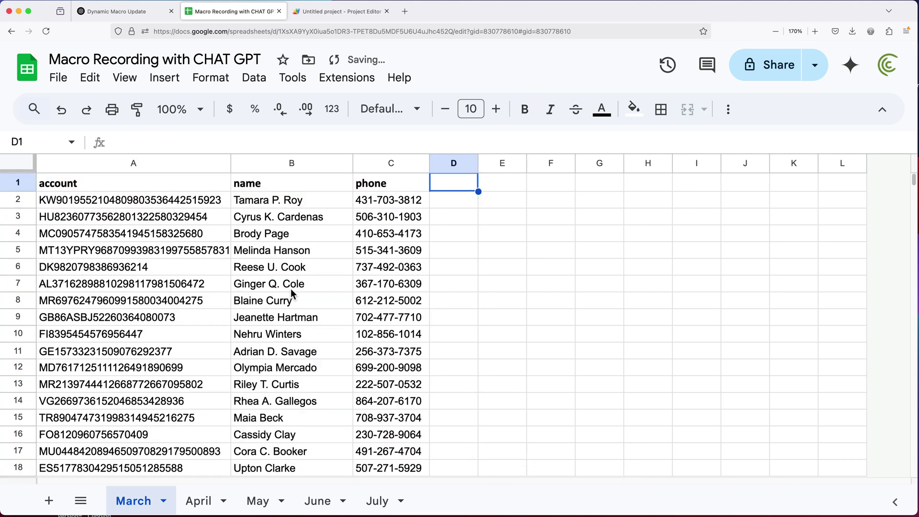
# Step: Look over the April to July tabs, then run Macro1 on the March sheet from A2
pyautogui.click(303, 266)
pyautogui.click(198, 500)
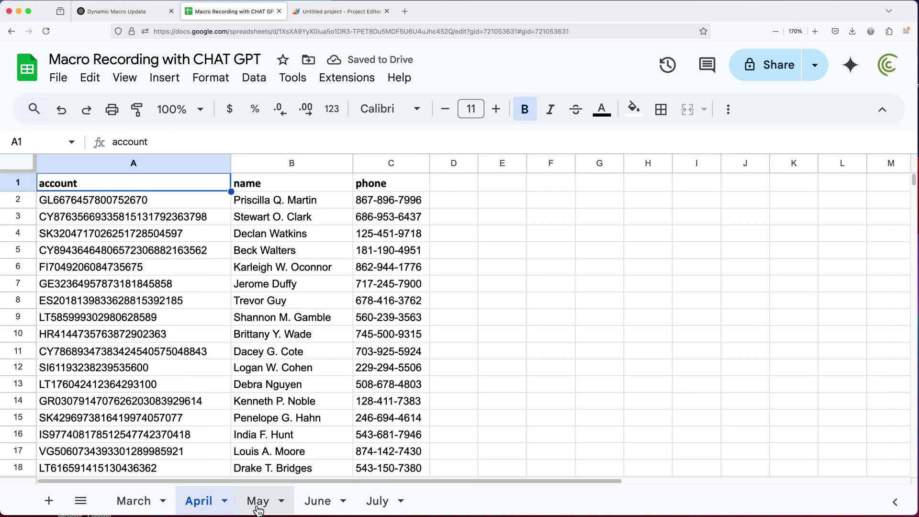
pyautogui.click(269, 507)
pyautogui.click(332, 507)
pyautogui.click(367, 503)
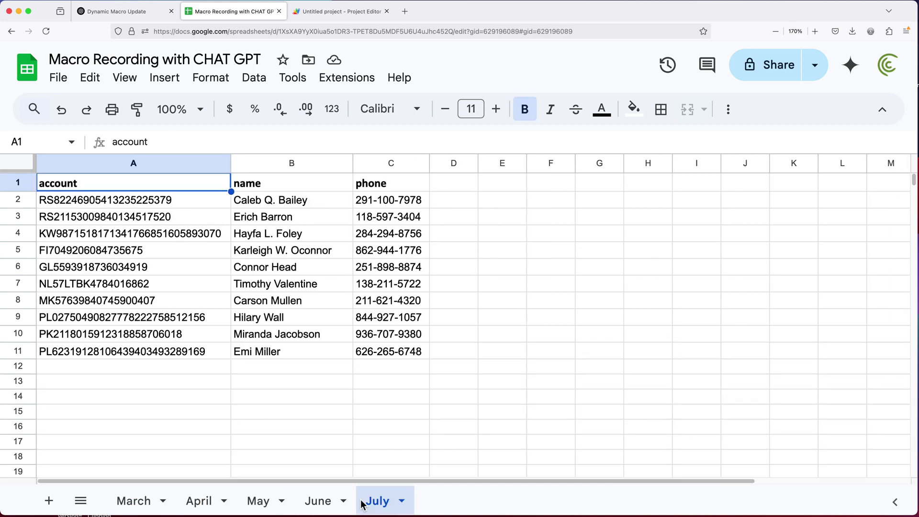
pyautogui.click(136, 507)
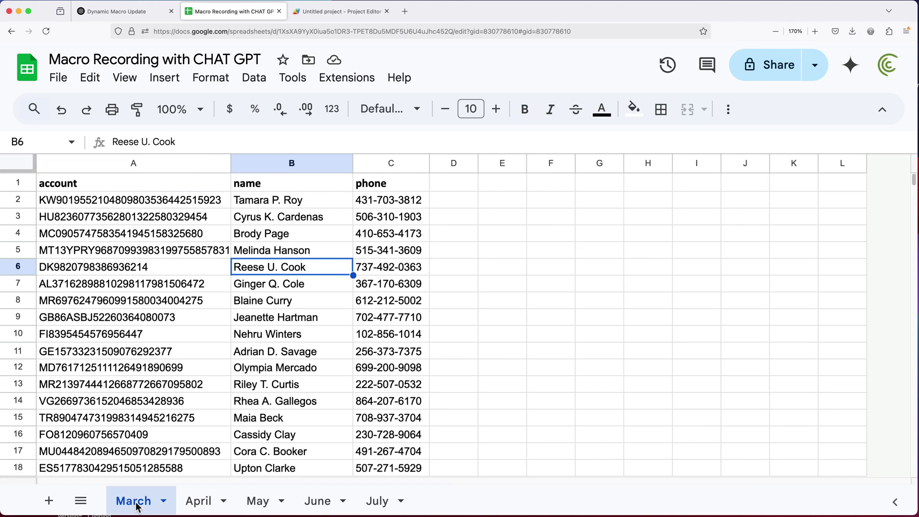
pyautogui.click(170, 203)
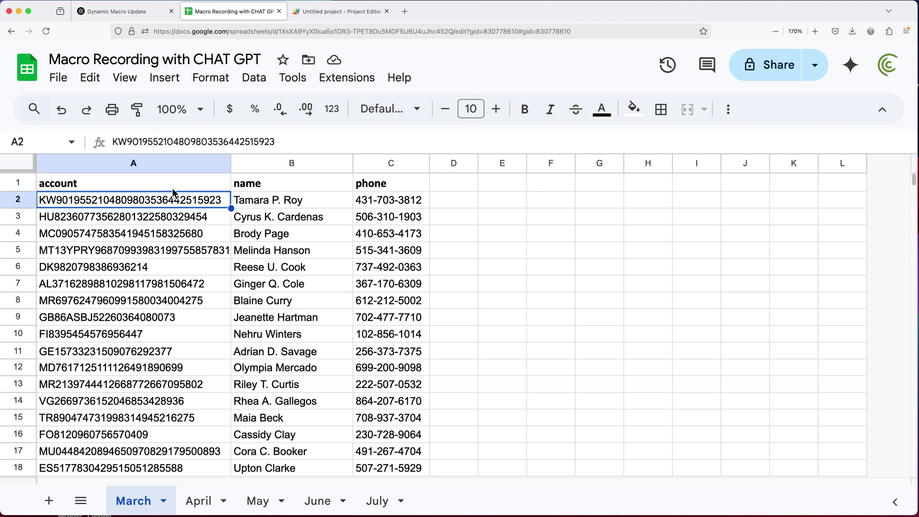
pyautogui.click(357, 87)
pyautogui.moveTo(363, 130)
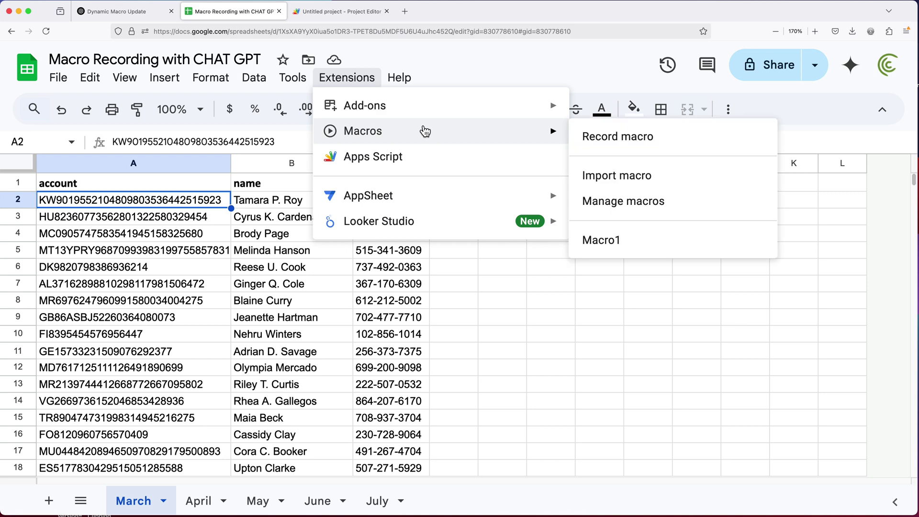
pyautogui.click(617, 243)
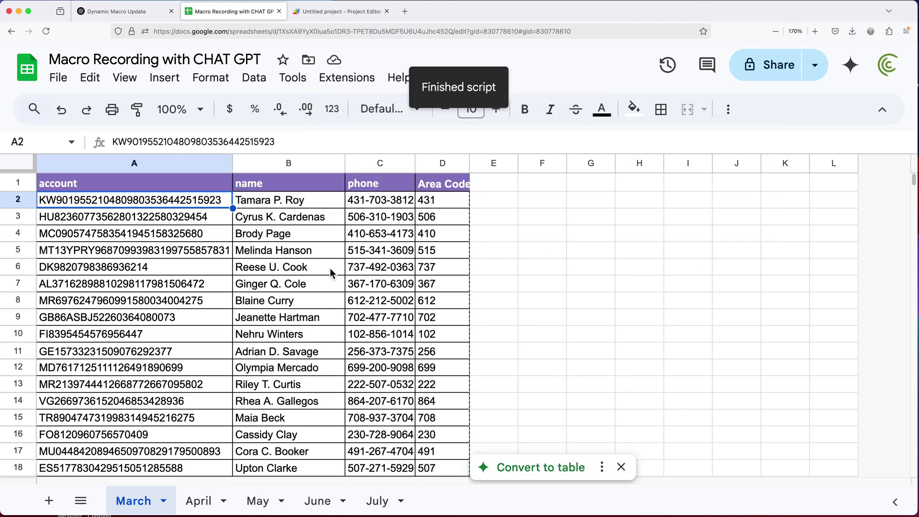
# Step: Verify the Area Code formula reaches row 217, then jump back to the top
pyautogui.click(302, 267)
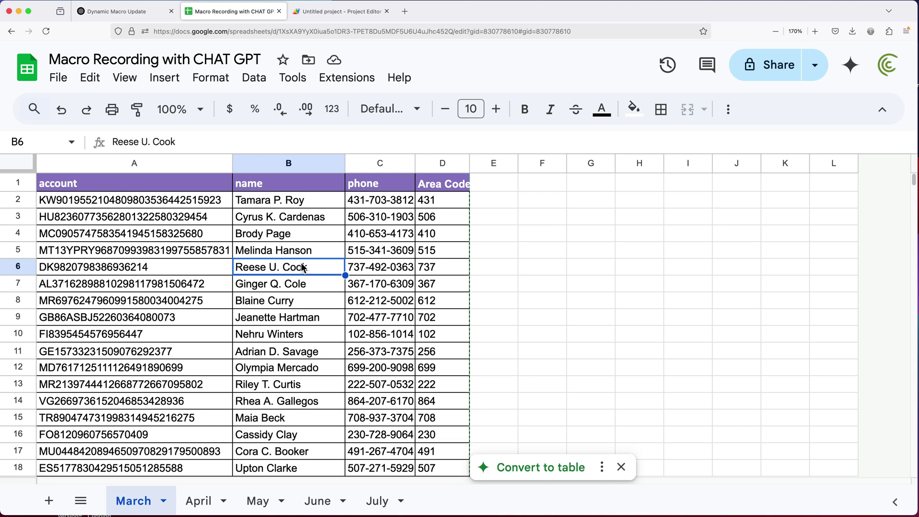
pyautogui.press('super+Down')
pyautogui.scroll(-1, 388, 320)
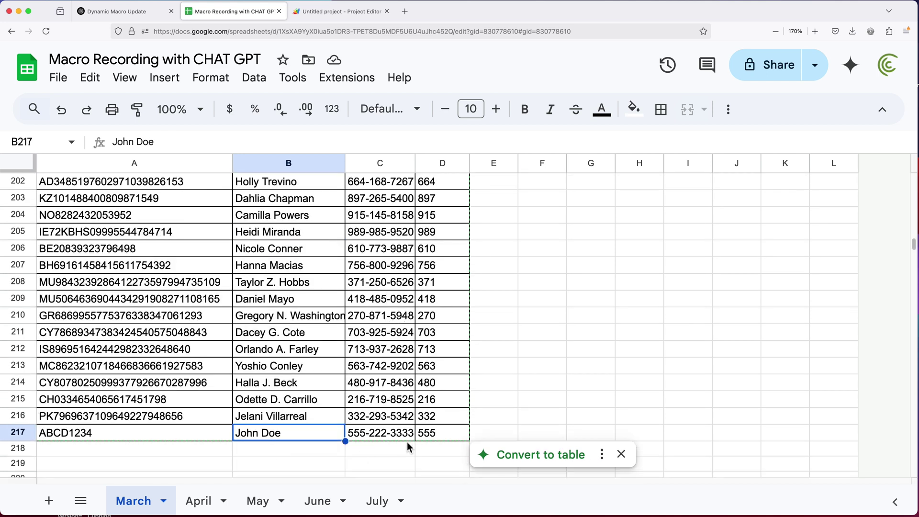
pyautogui.scroll(-4, 416, 426)
pyautogui.click(432, 270)
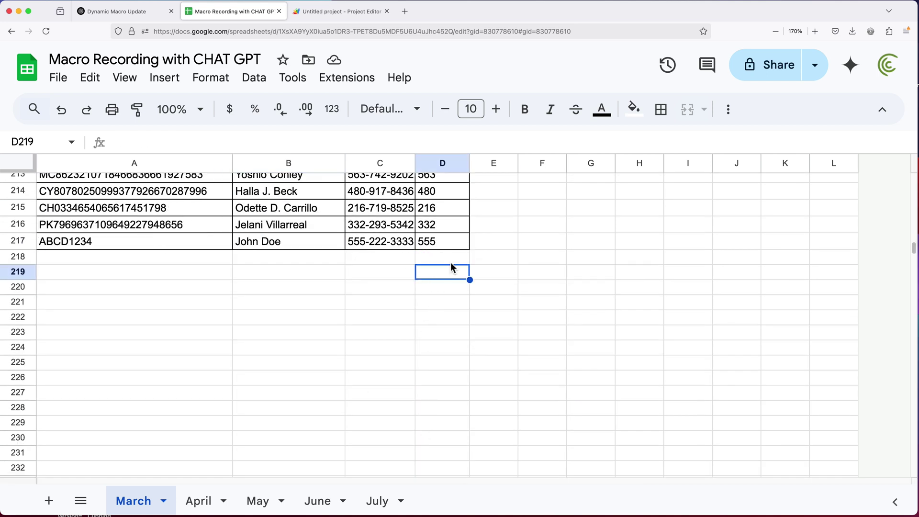
pyautogui.click(446, 245)
pyautogui.press('super+Up')
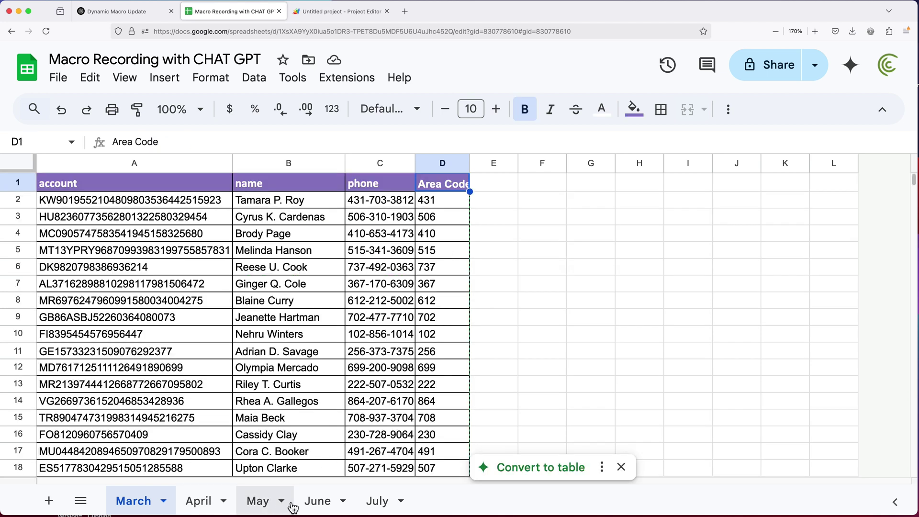
# Step: Run Macro1 on the July sheet, then undo its changes
pyautogui.click(374, 501)
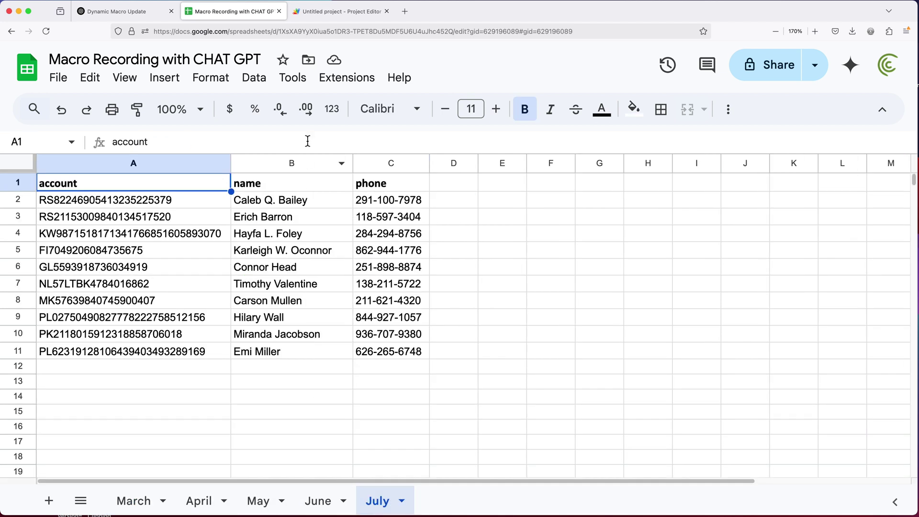
pyautogui.click(334, 81)
pyautogui.moveTo(449, 141)
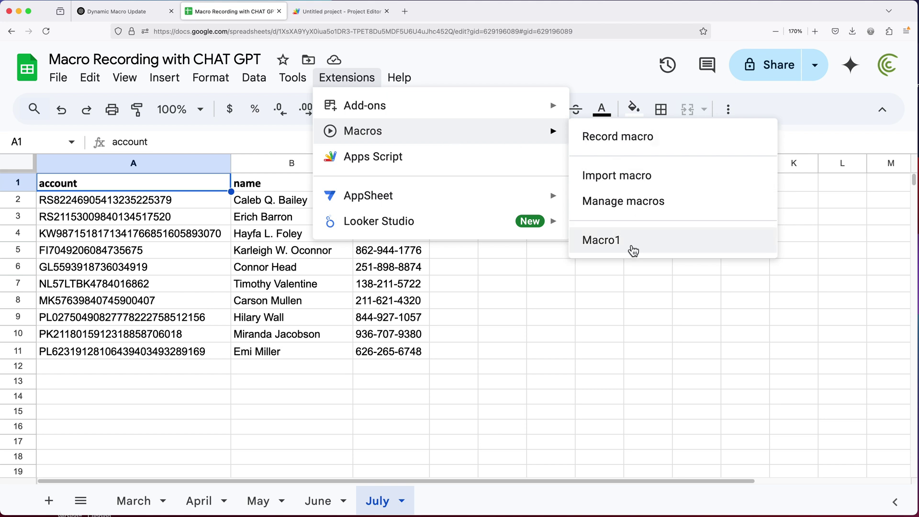
pyautogui.click(601, 240)
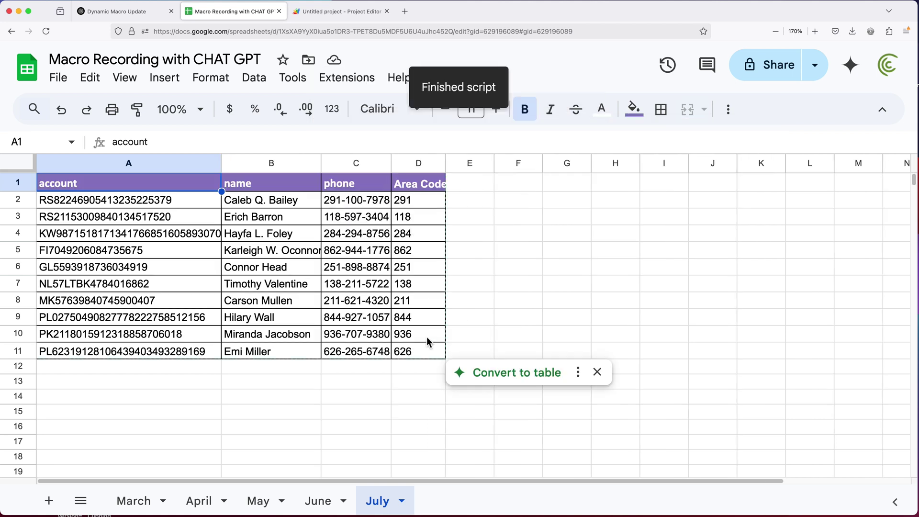
pyautogui.click(410, 372)
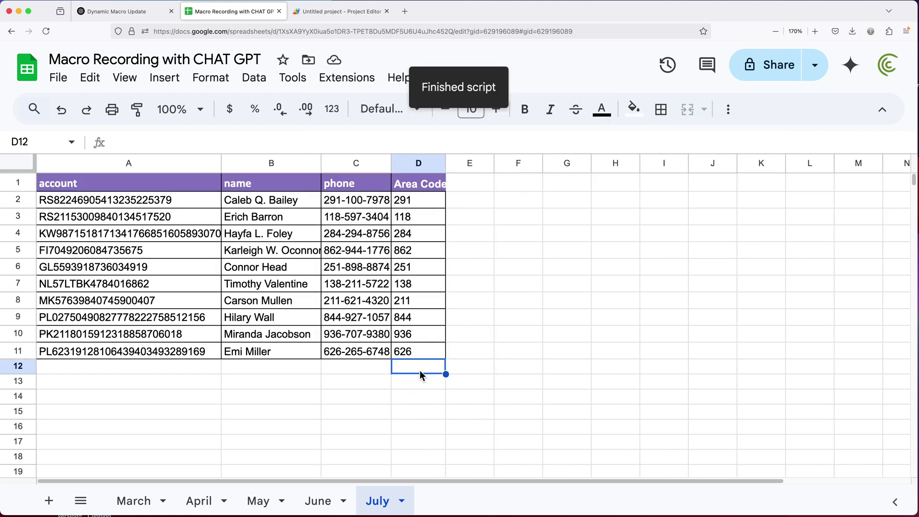
pyautogui.click(268, 235)
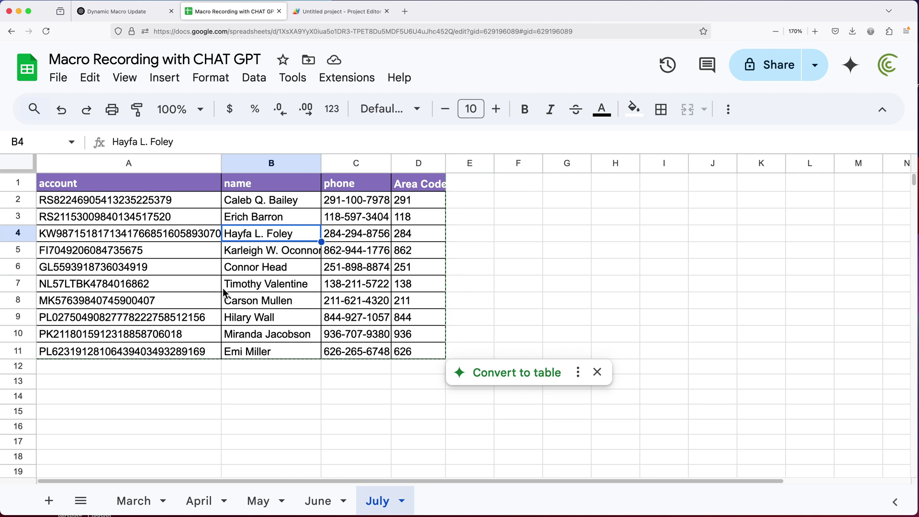
pyautogui.hotkey('ctrl', 'z')
# Step: Return to the March sheet, then select all the Macro1 code in macros.gs
pyautogui.click(129, 501)
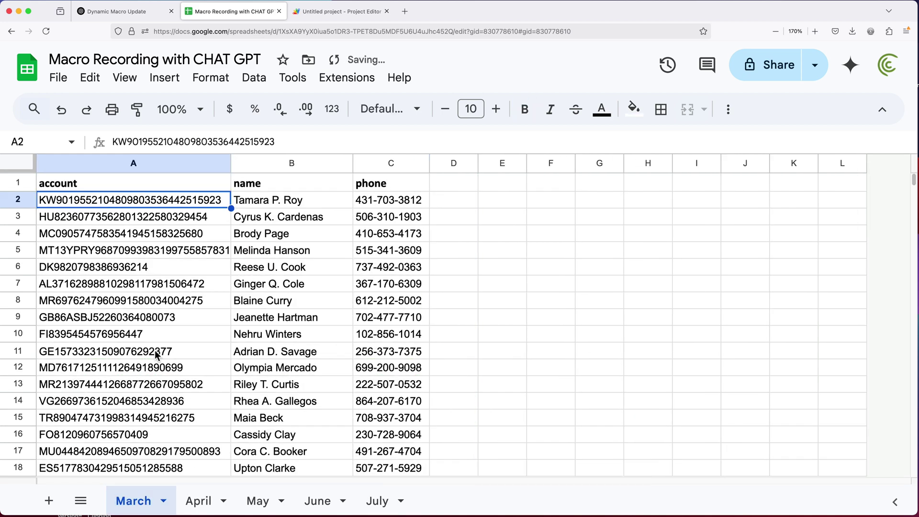
pyautogui.click(385, 188)
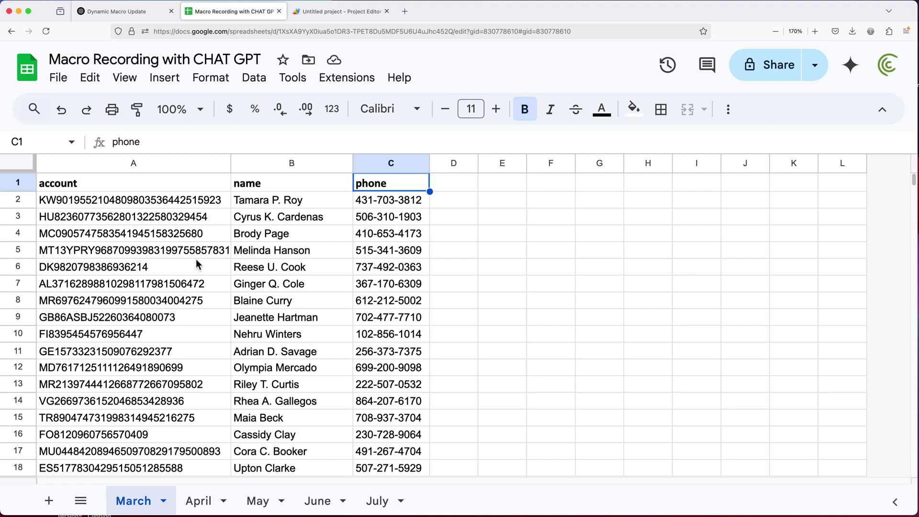
pyautogui.click(315, 13)
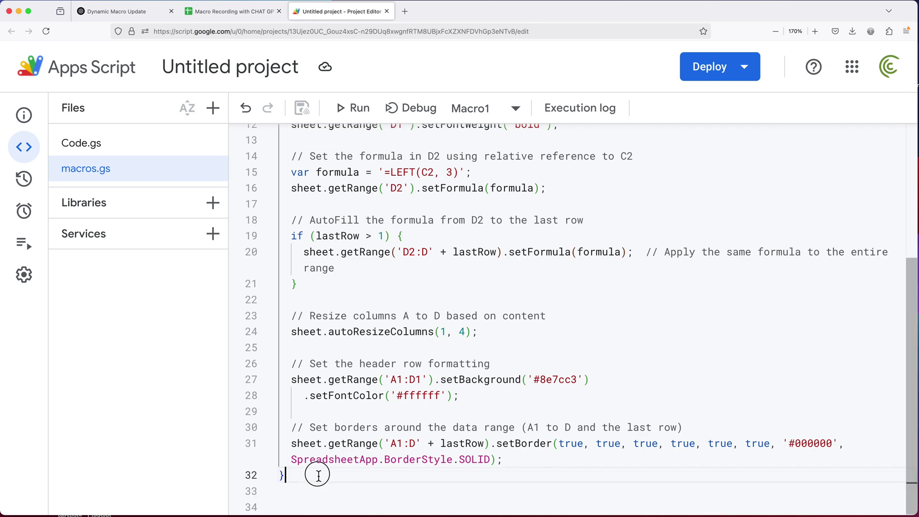
pyautogui.moveTo(262, 486); pyautogui.dragTo(268, 185)
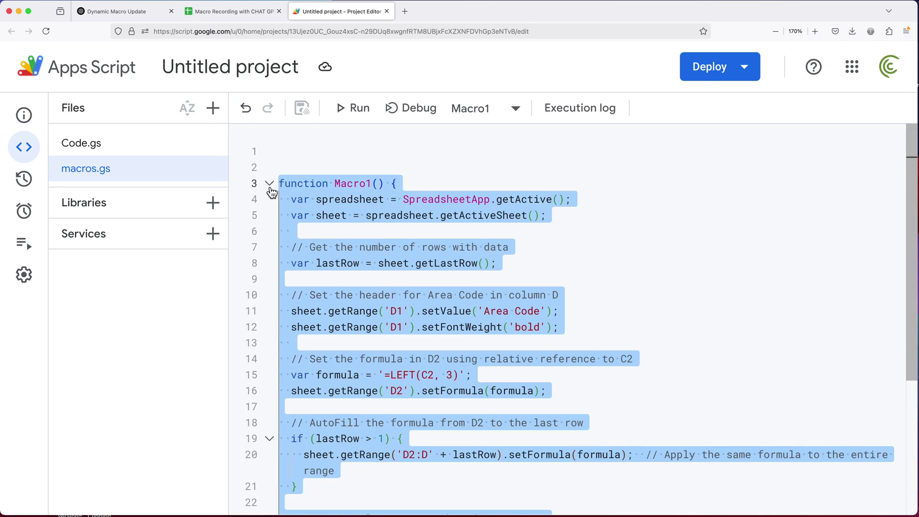
# Step: Ask ChatGPT to make this macro run on every sheet, pasting the Macro1 code below
pyautogui.click(131, 13)
pyautogui.scroll(-10, 421, 300)
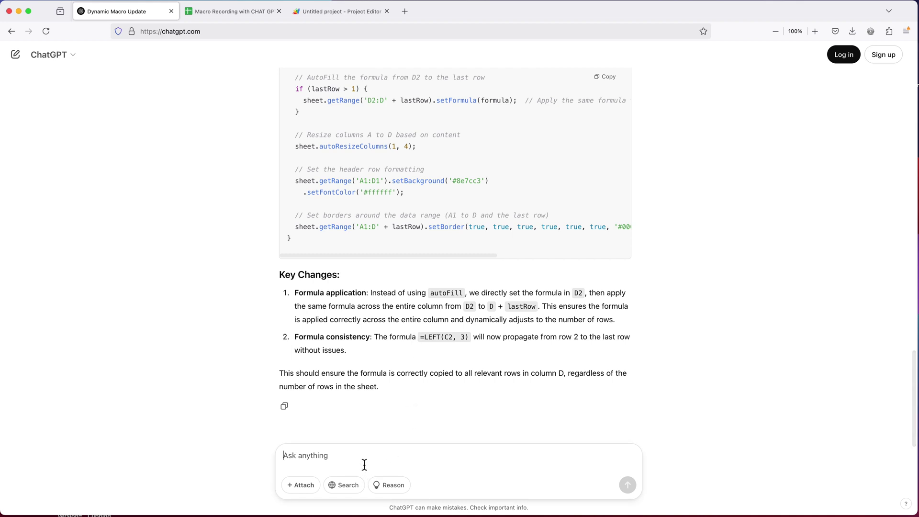
pyautogui.write('I need th')
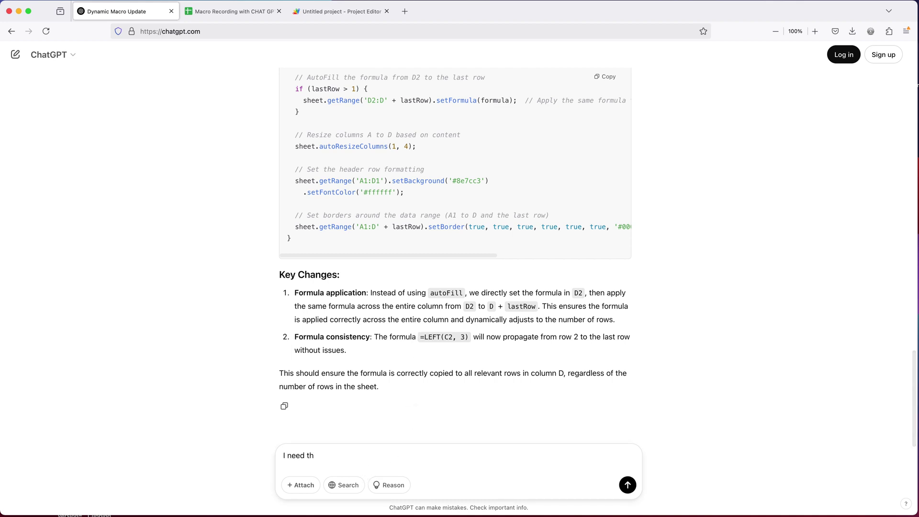
pyautogui.write('is Macro to run on every sheet in the')
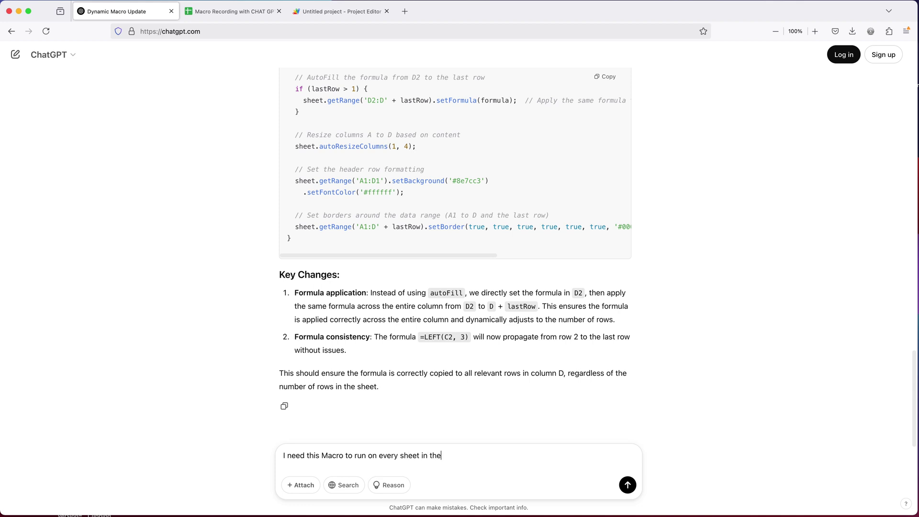
pyautogui.write(' google sheet file I have')
pyautogui.hotkey('shift', 'Return')
pyautogui.hotkey('shift', 'Return')
pyautogui.press('super+v')
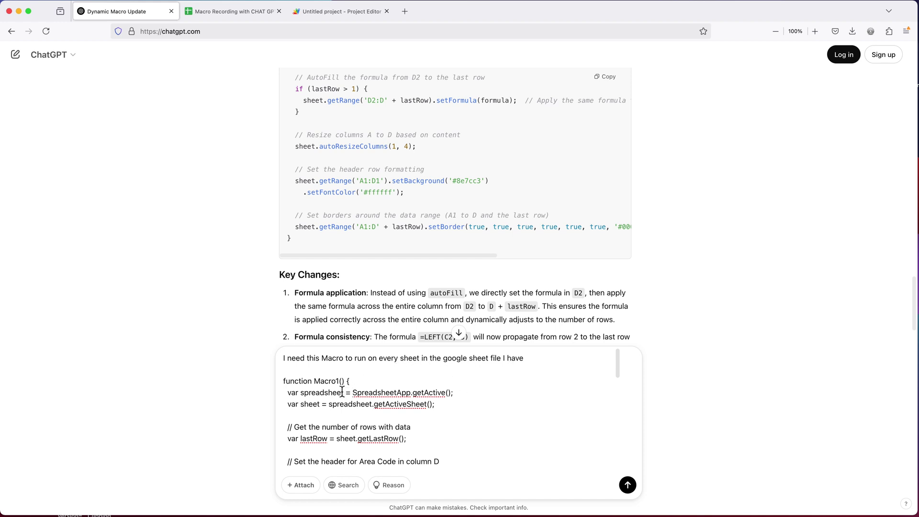
pyautogui.scroll(-5, 343, 391)
pyautogui.scroll(-5, 343, 391)
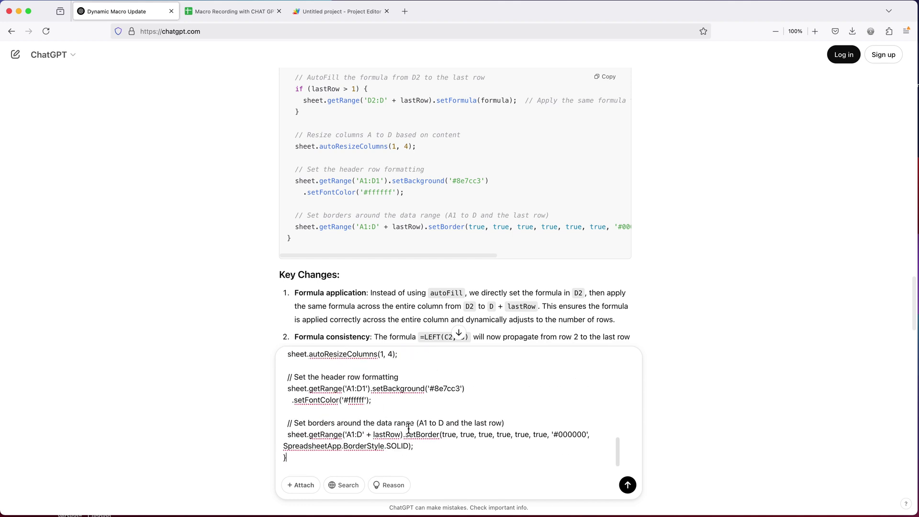
pyautogui.click(627, 484)
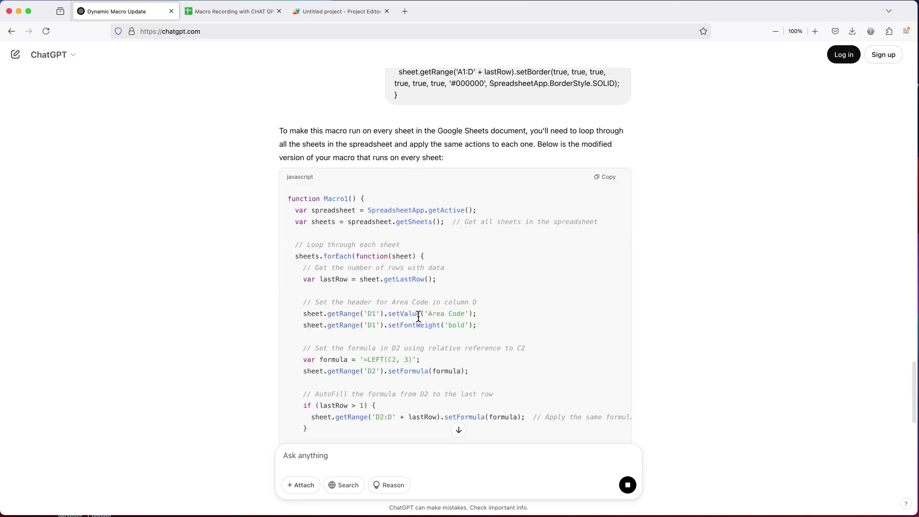
# Step: Copy the rewritten Macro1 that loops through every sheet
pyautogui.scroll(-3, 418, 316)
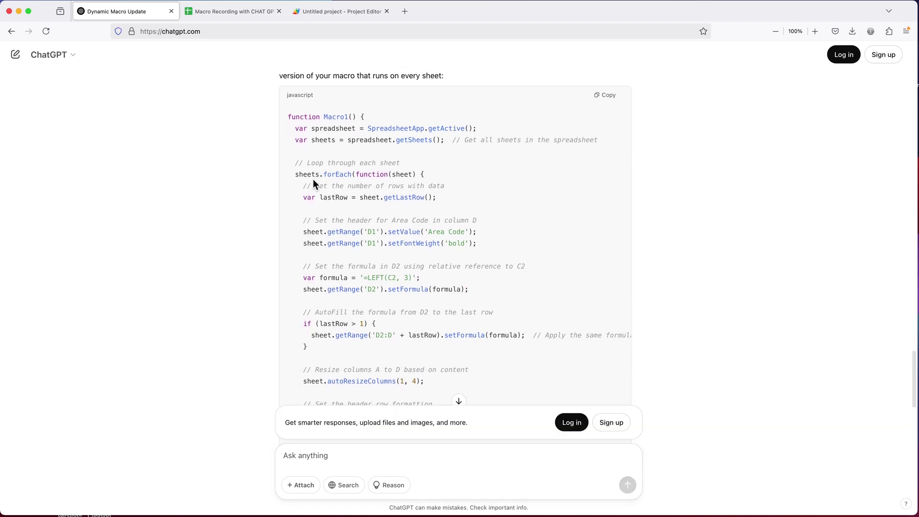
pyautogui.moveTo(306, 179); pyautogui.dragTo(426, 179)
pyautogui.scroll(-5, 441, 222)
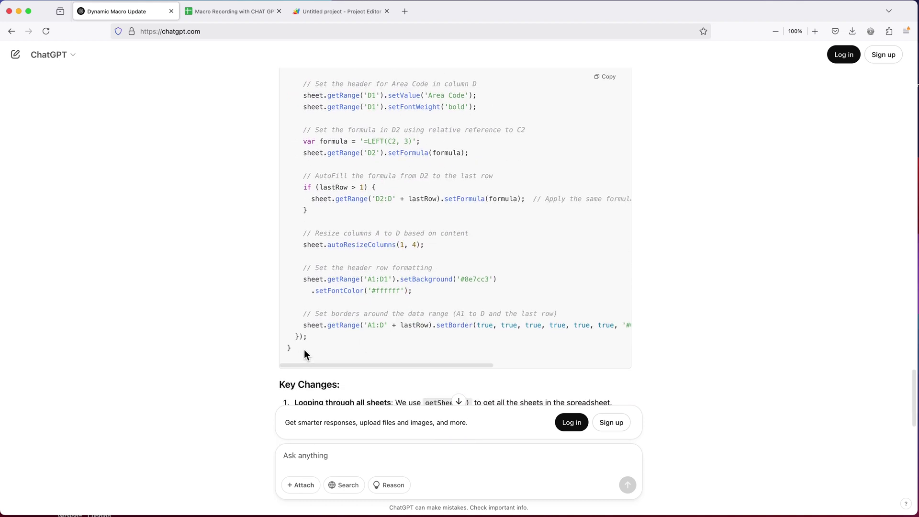
pyautogui.moveTo(302, 353); pyautogui.dragTo(310, 163)
pyautogui.click(310, 162)
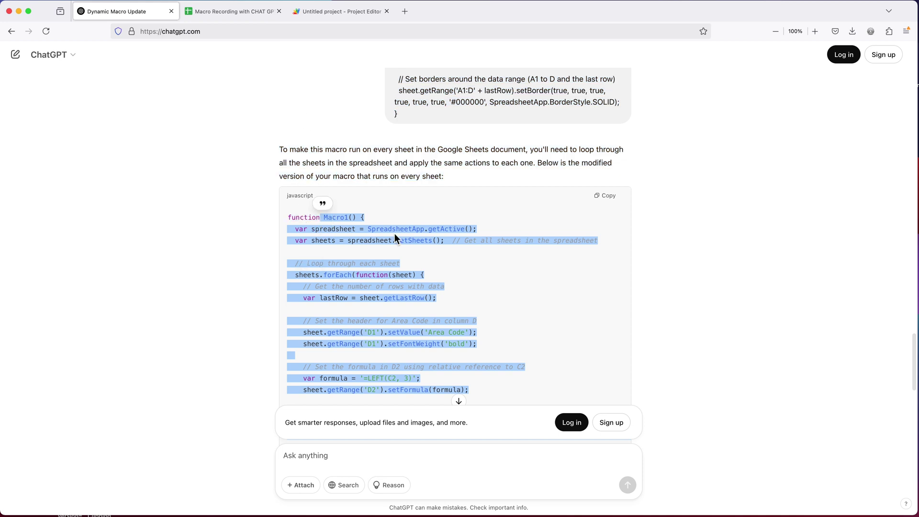
pyautogui.click(606, 204)
pyautogui.scroll(-10, 519, 250)
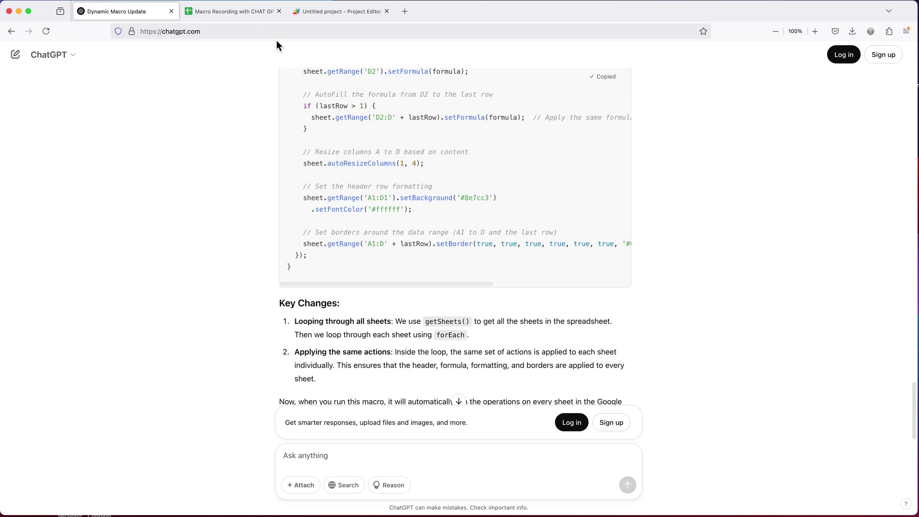
# Step: Replace the old macros.gs code with the looping Macro1 and save the project
pyautogui.click(318, 16)
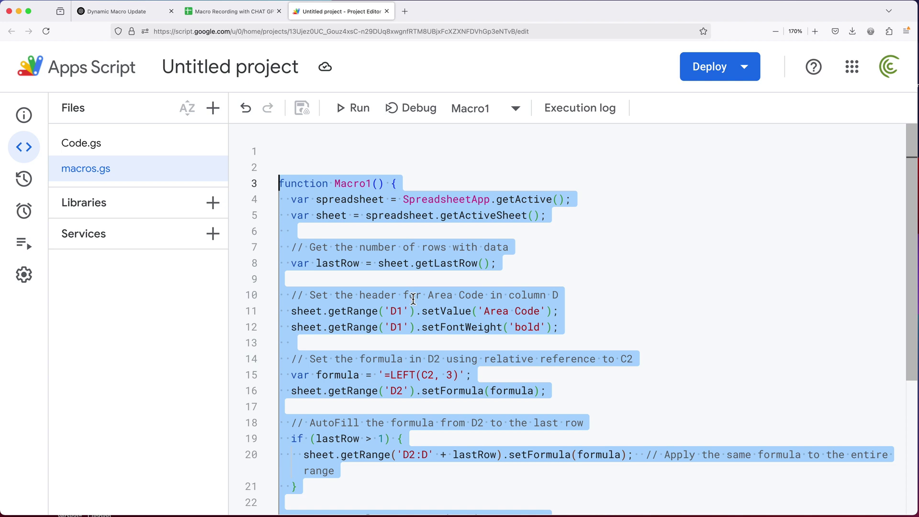
pyautogui.scroll(-5, 413, 299)
pyautogui.moveTo(308, 484); pyautogui.dragTo(276, 170)
pyautogui.press('BackSpace')
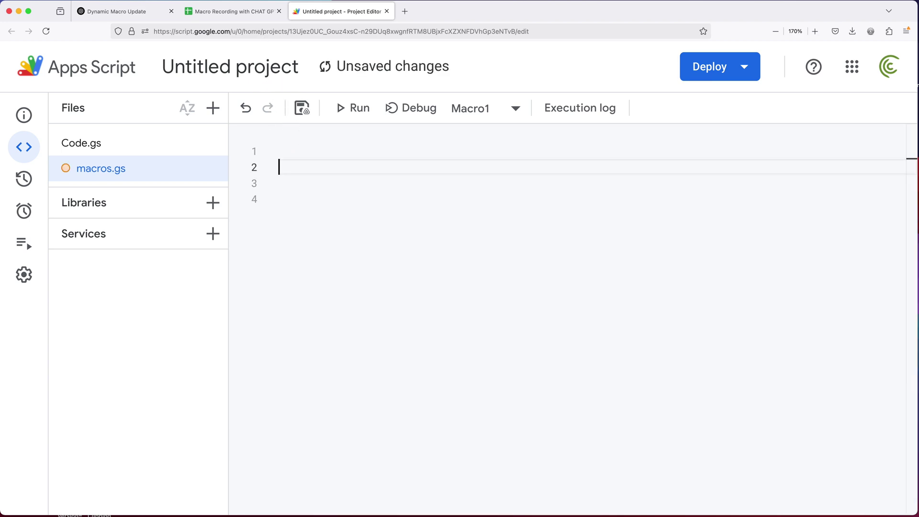
pyautogui.press('super+v')
pyautogui.press('super+s')
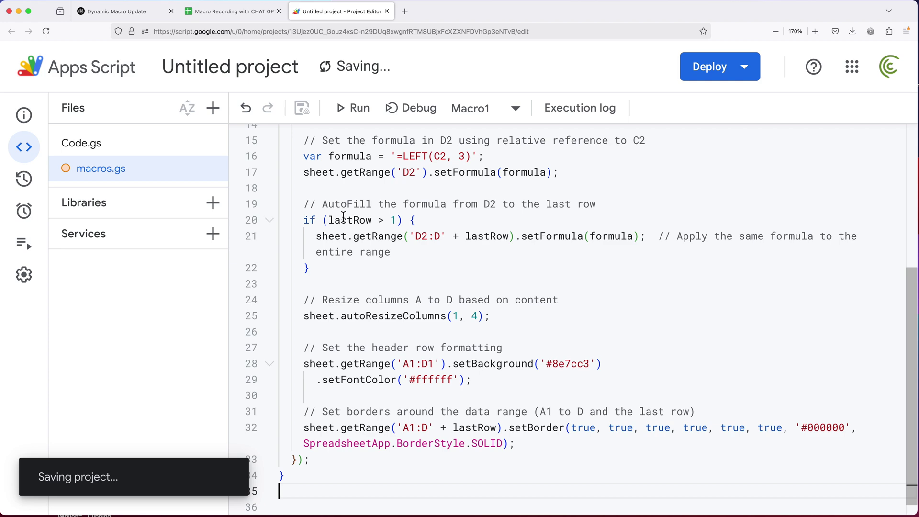
pyautogui.scroll(5, 365, 233)
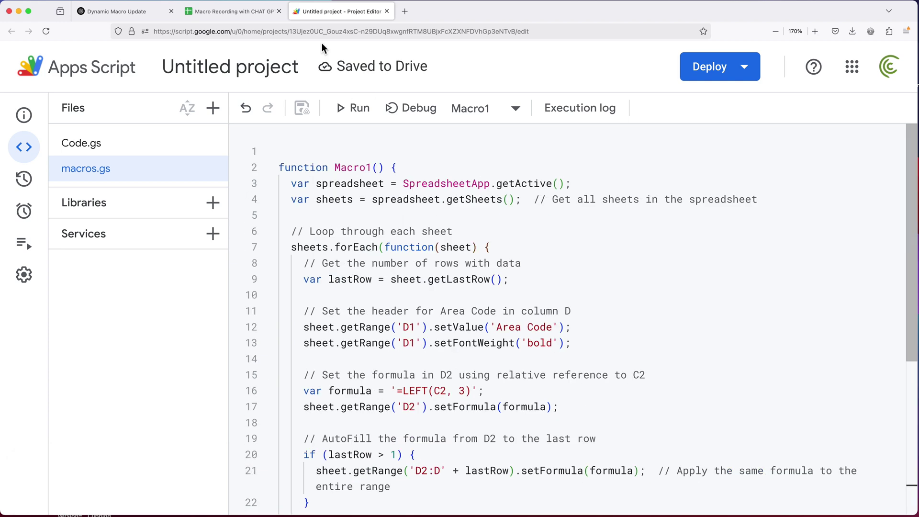
pyautogui.click(230, 12)
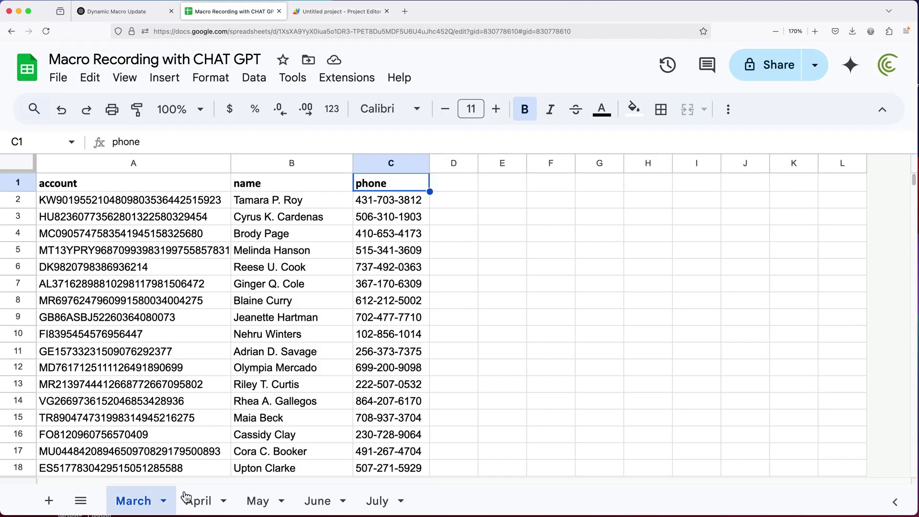
# Step: Check the June, July and April tabs, then run the looping Macro1 from March cell A1
pyautogui.click(330, 506)
pyautogui.click(378, 501)
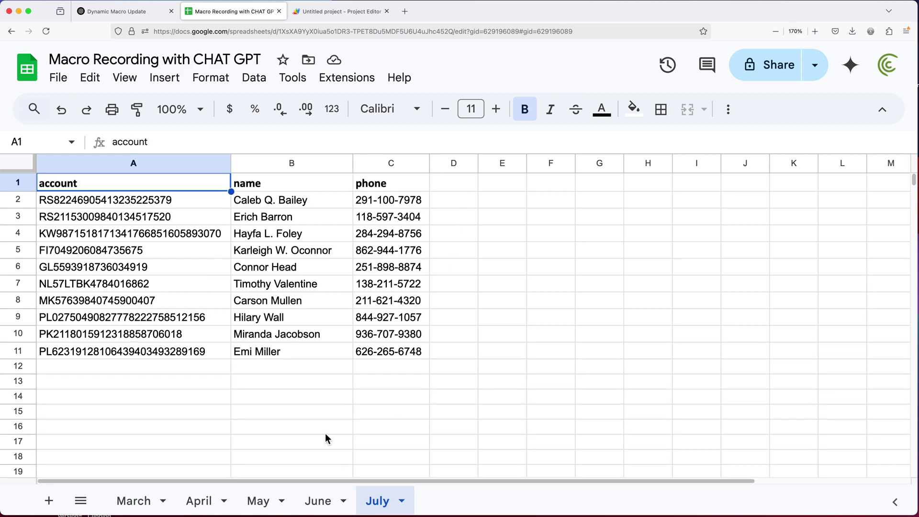
pyautogui.click(215, 502)
pyautogui.click(140, 502)
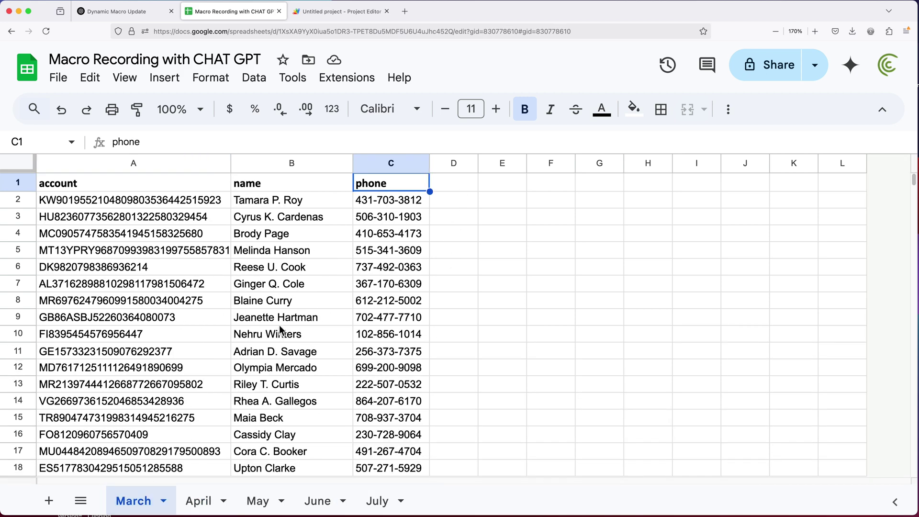
pyautogui.click(202, 183)
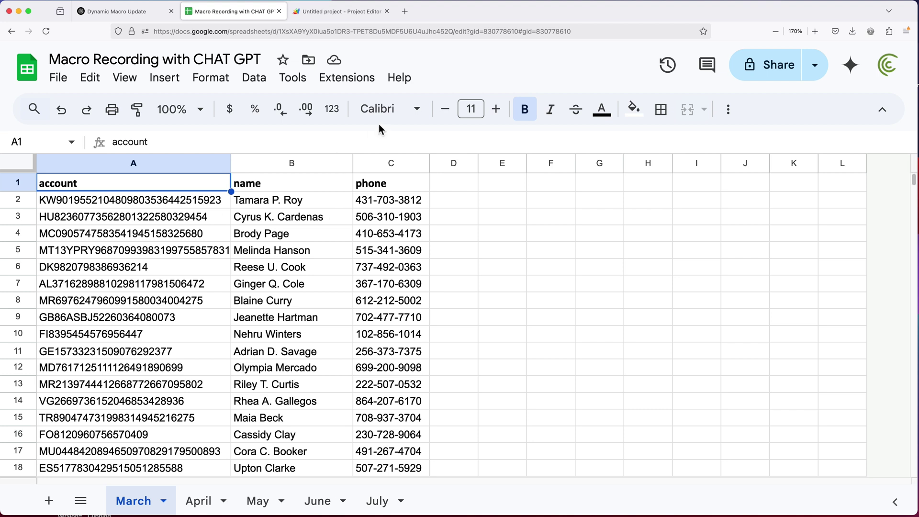
pyautogui.click(357, 82)
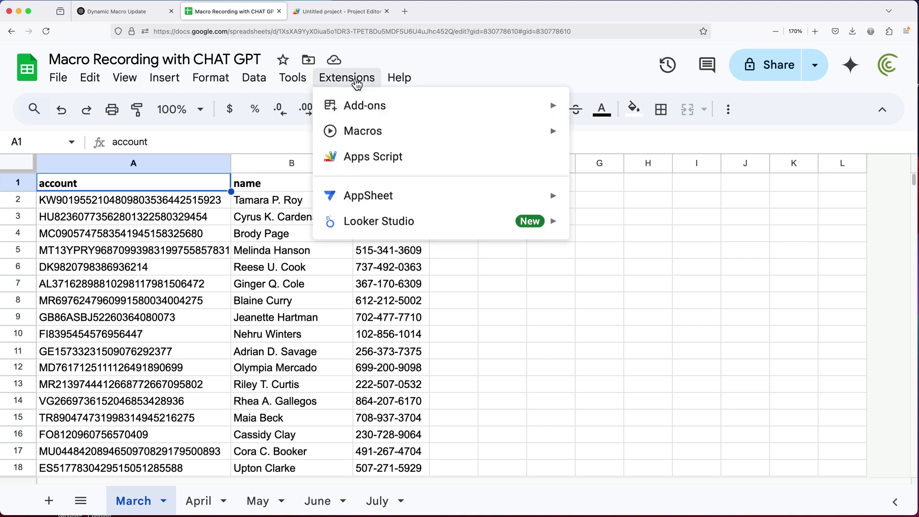
pyautogui.moveTo(397, 133)
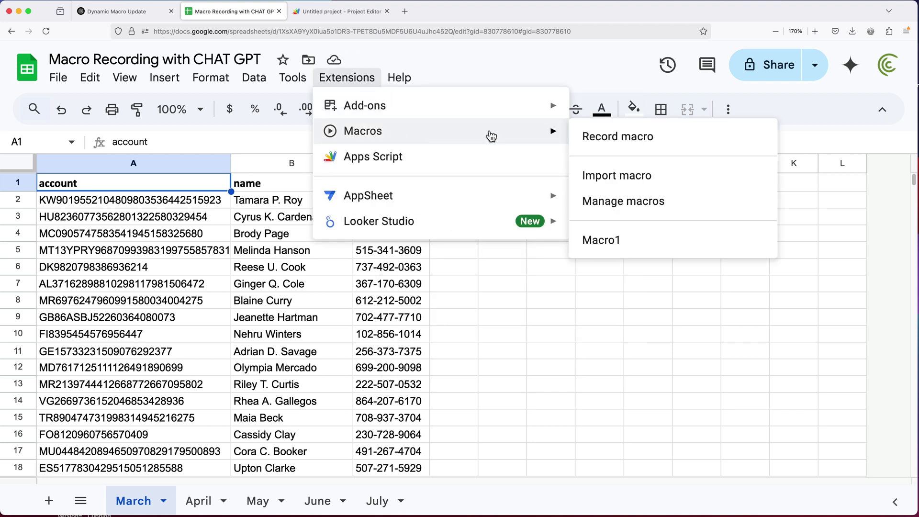
pyautogui.click(621, 252)
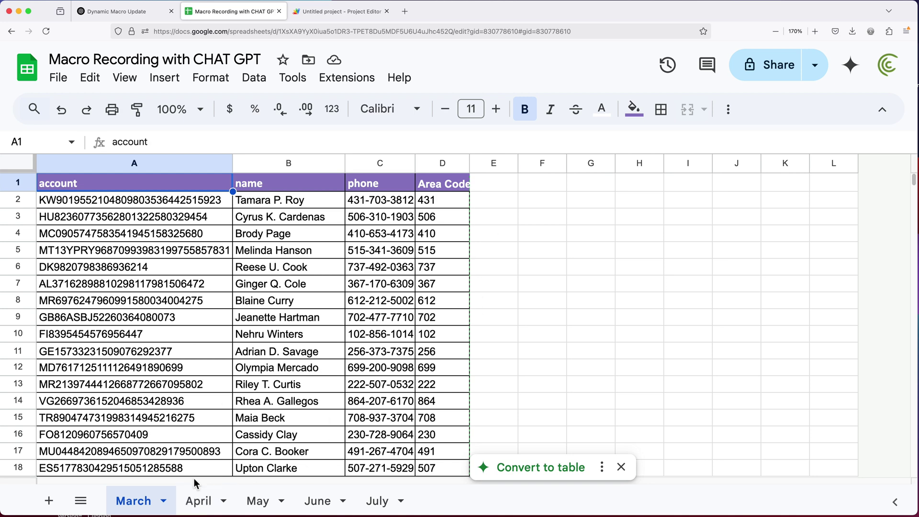
pyautogui.click(192, 500)
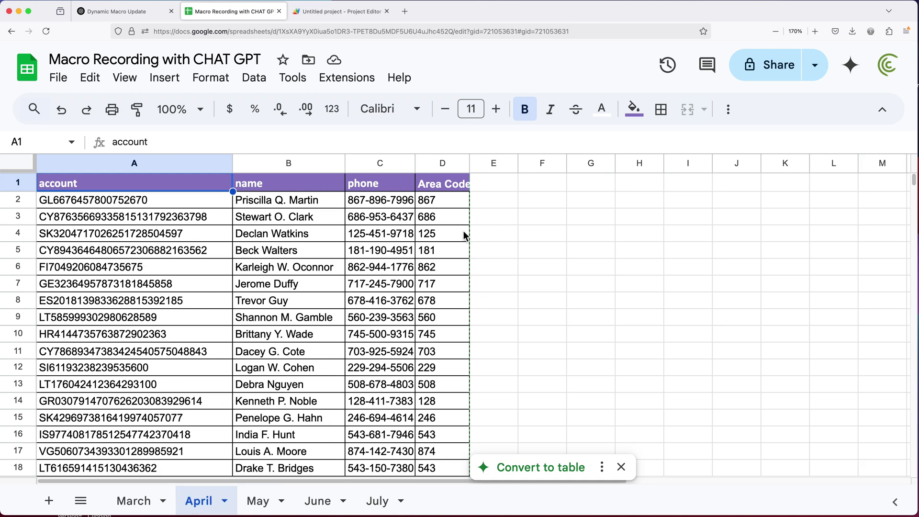
pyautogui.scroll(-20, 464, 235)
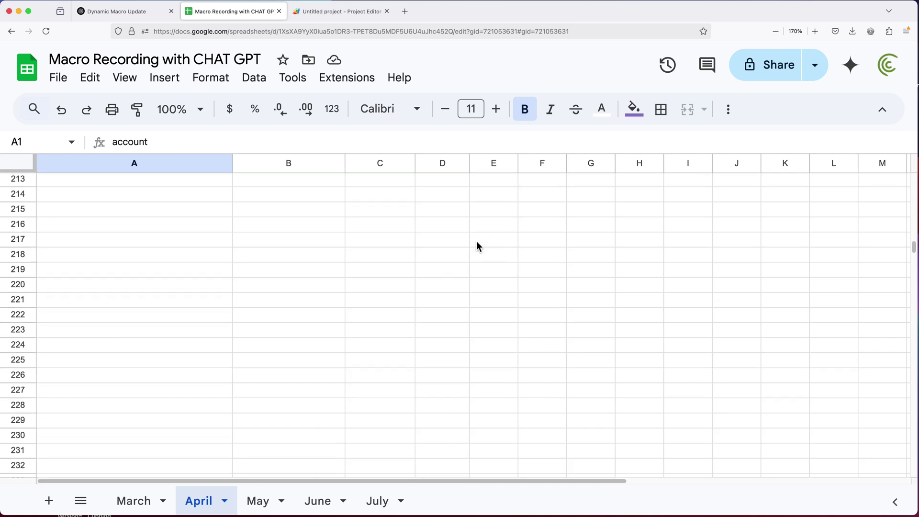
pyautogui.scroll(6, 475, 249)
pyautogui.click(425, 290)
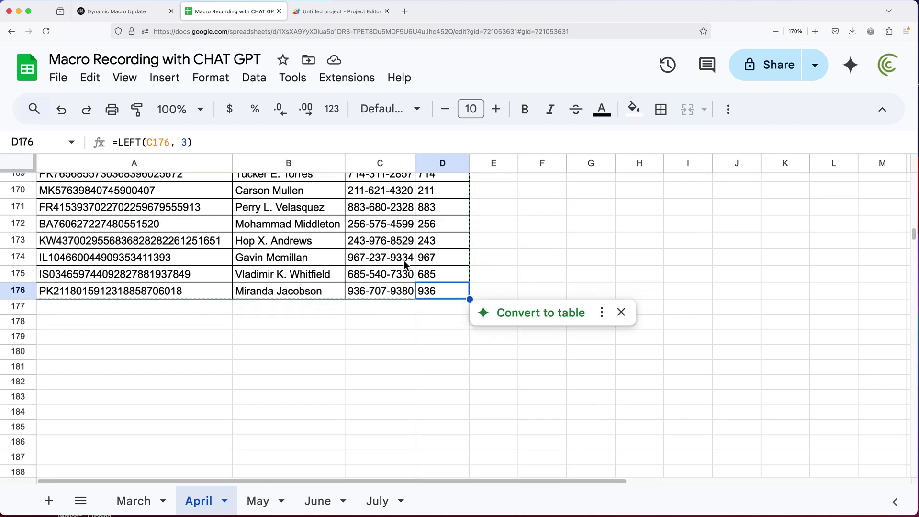
pyautogui.click(443, 307)
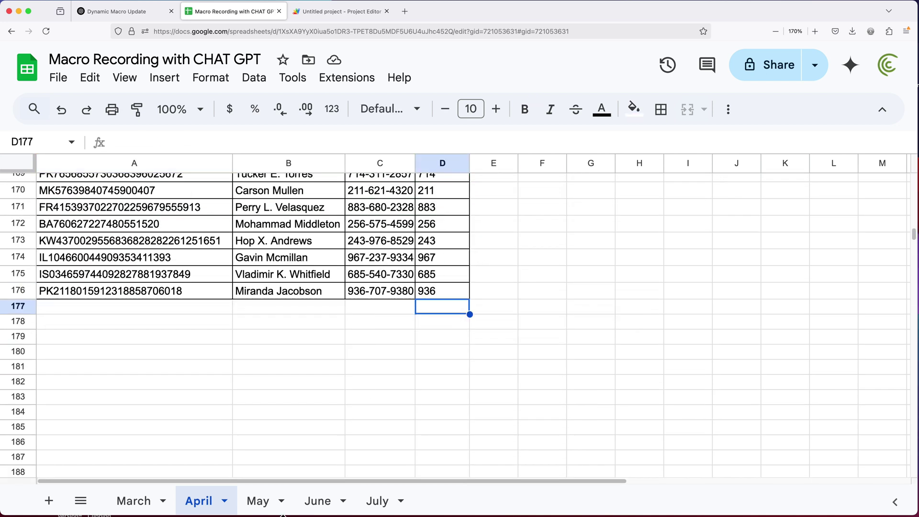
pyautogui.click(259, 500)
pyautogui.click(312, 505)
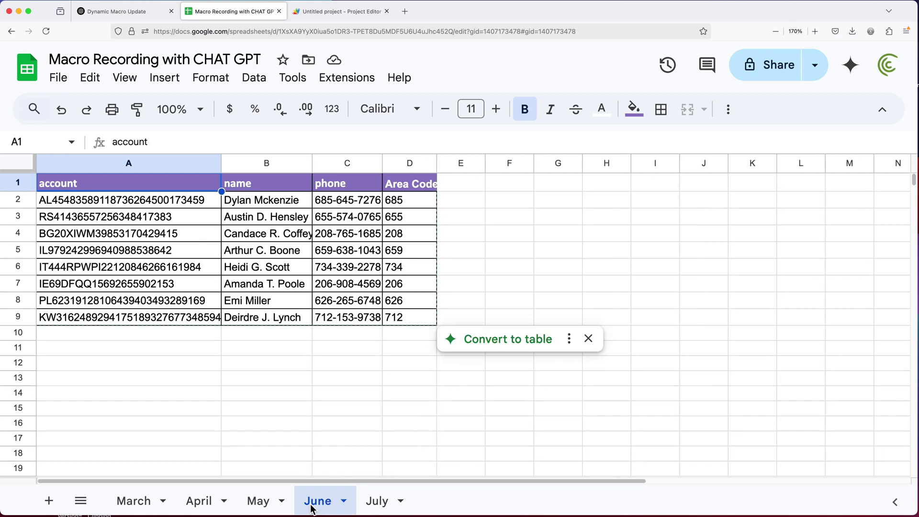
pyautogui.click(368, 508)
pyautogui.click(409, 366)
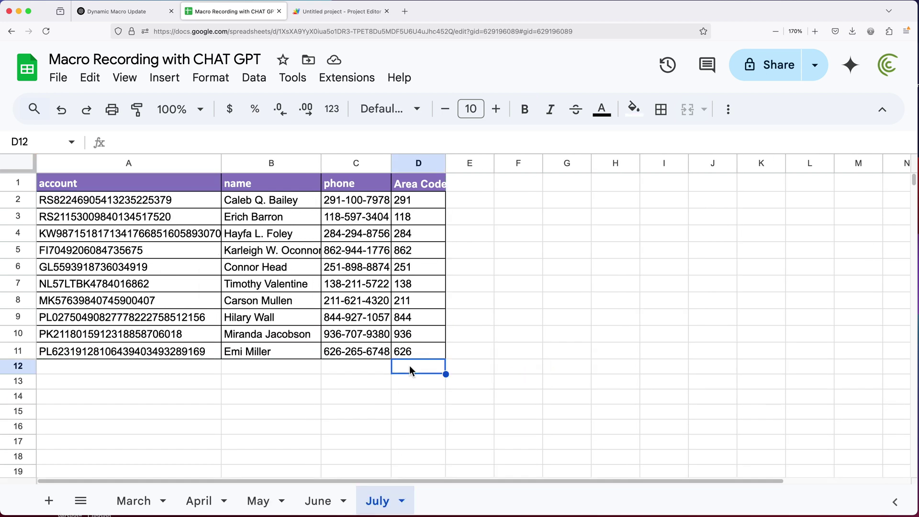
pyautogui.click(138, 500)
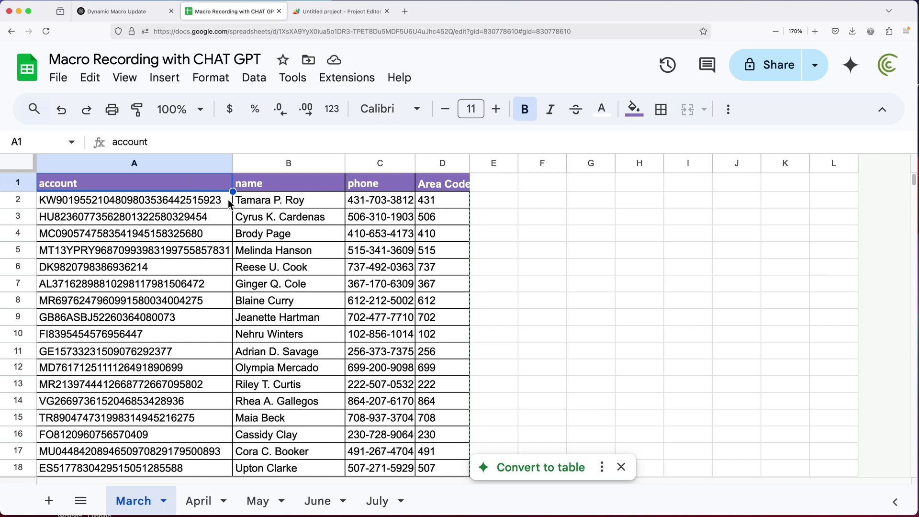